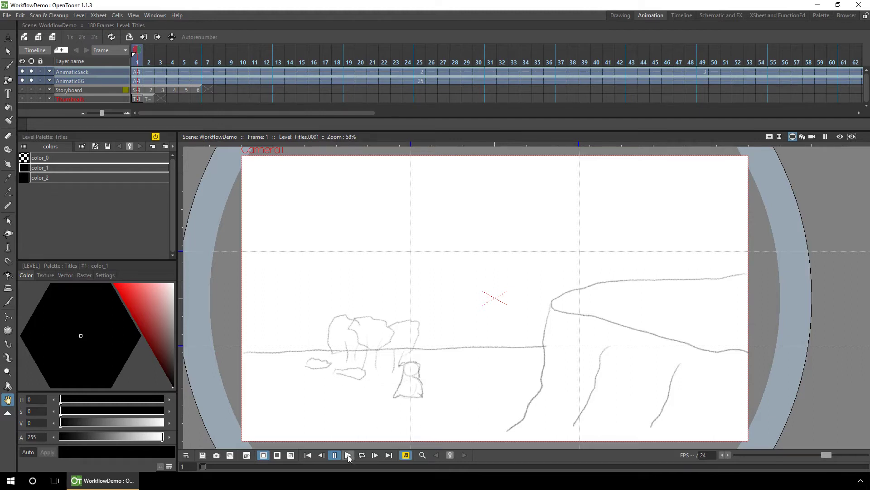
Play back the animatic, stop it and return to the first frame
left_click(348, 454)
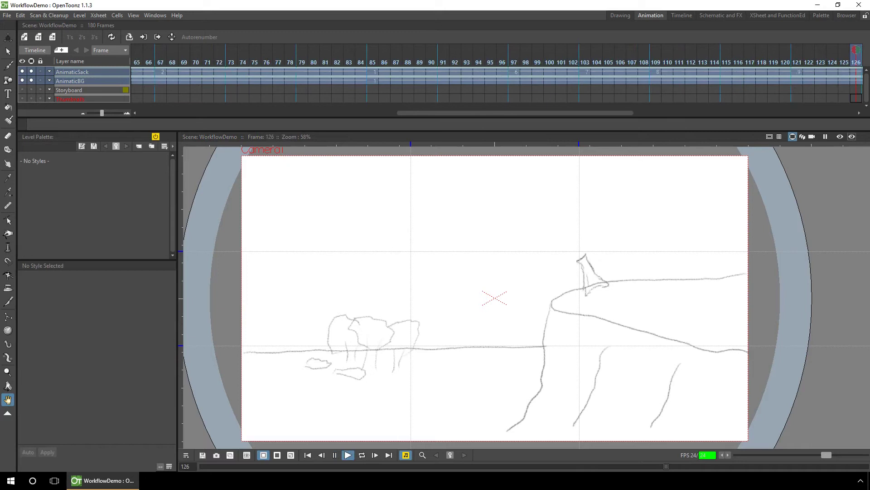
key("p")
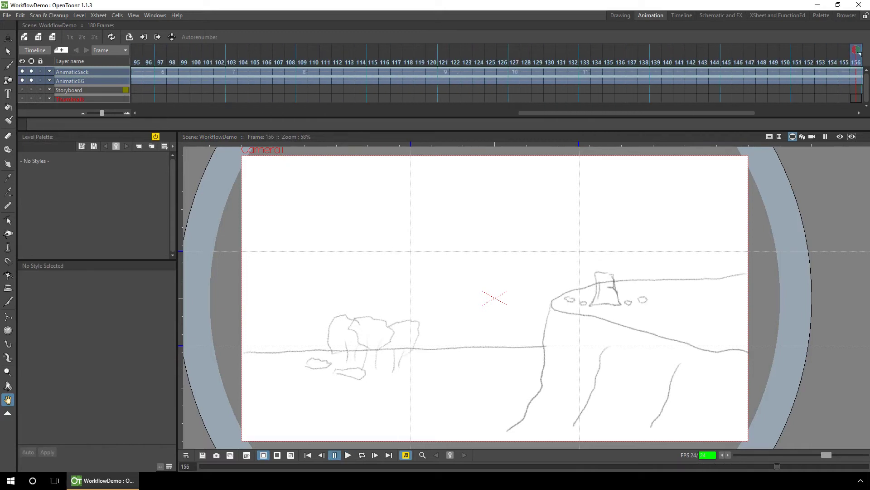
key("alt+comma")
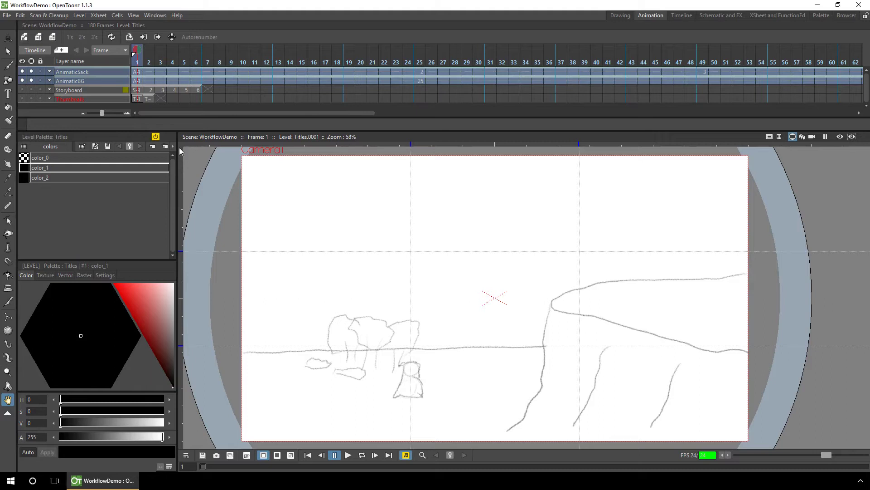
Lock the AnimaticBG layer and turn off preview visibility for the AnimaticSack layer
left_click(97, 80)
left_click(40, 80)
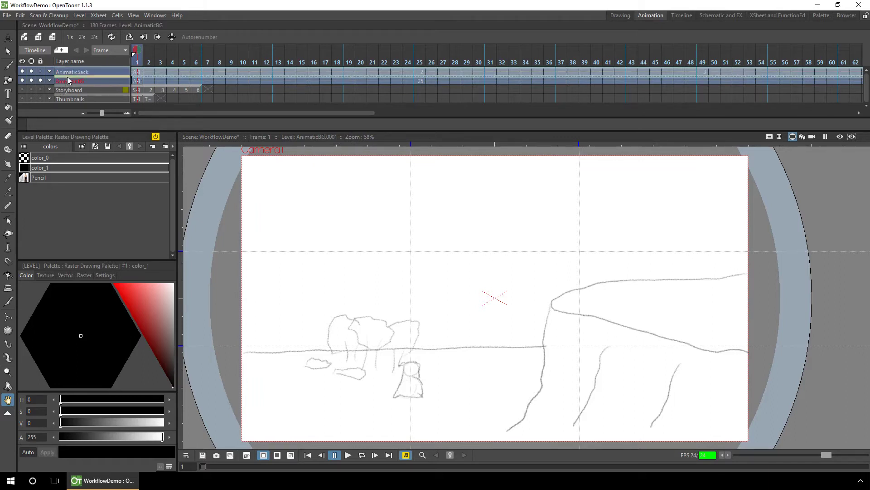
left_click(22, 72)
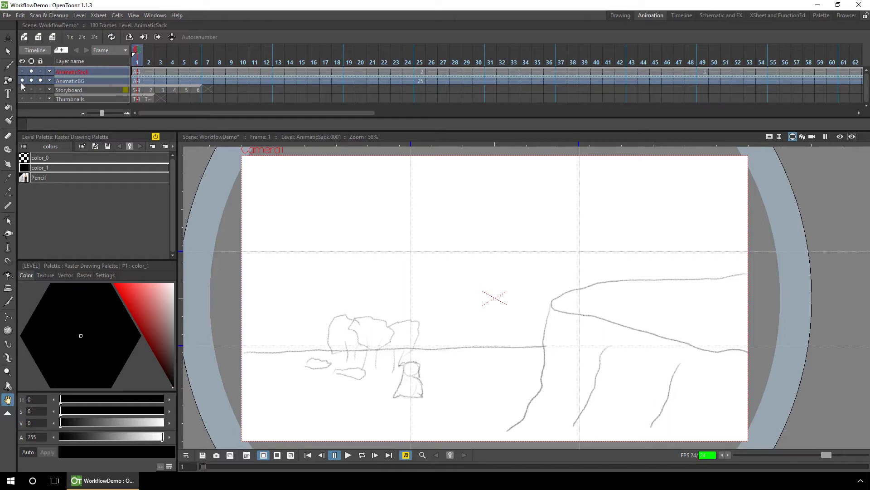
left_click(22, 81)
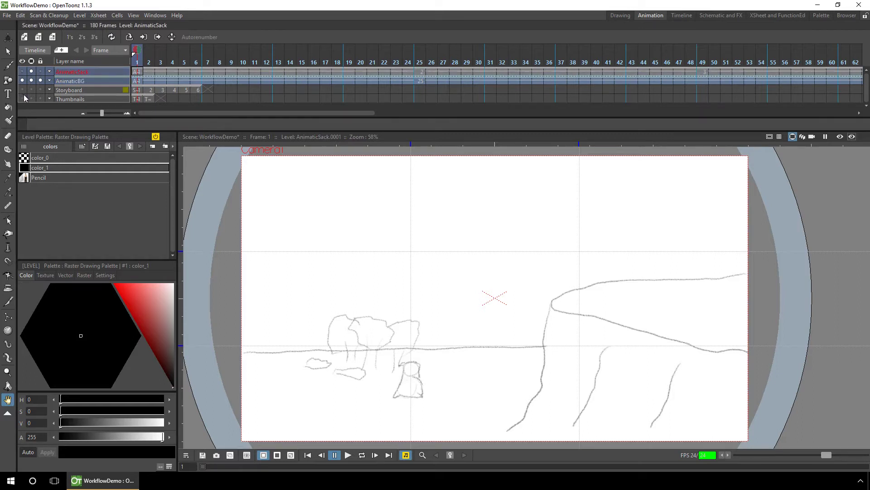
Create a new raster level named RoughSack
left_click(44, 41)
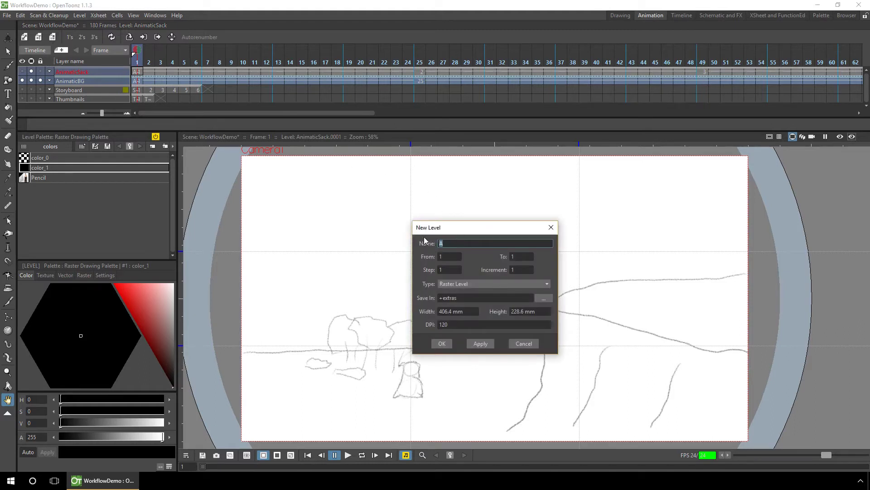
type("RoughSack")
left_click(441, 343)
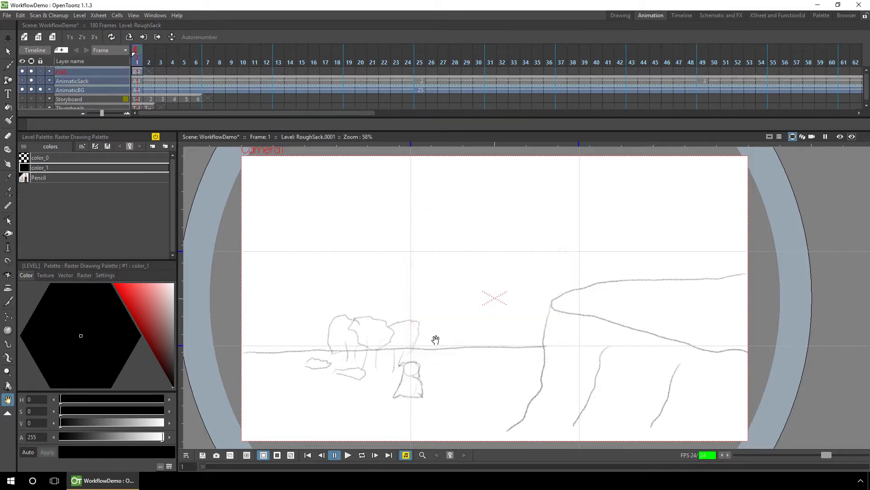
Rename the new level's layer to Rough Sack
double_click(61, 70)
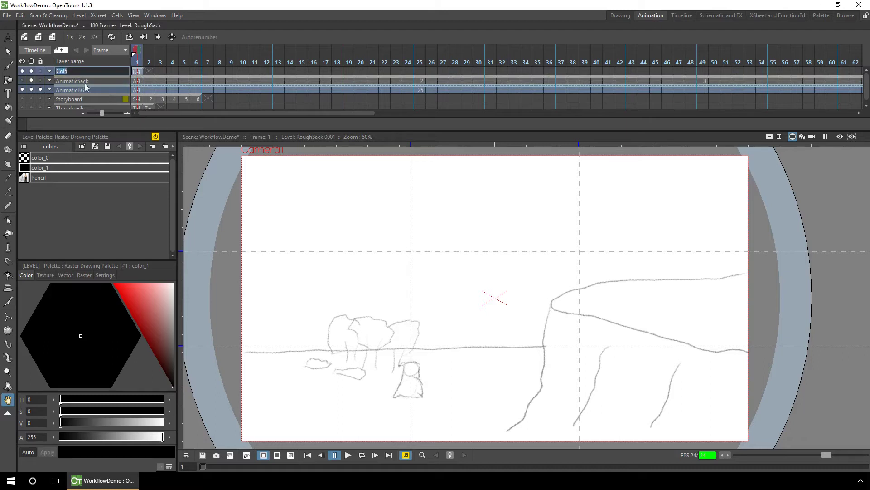
type("Rough Sack")
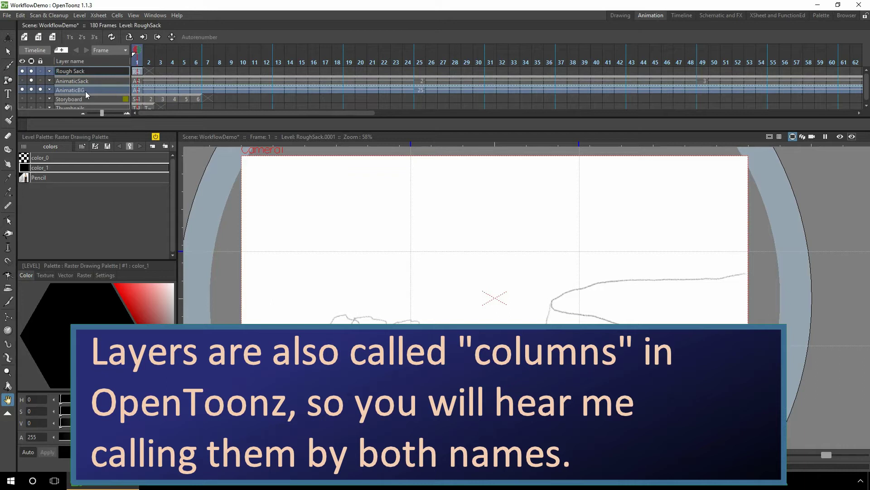
key("Return")
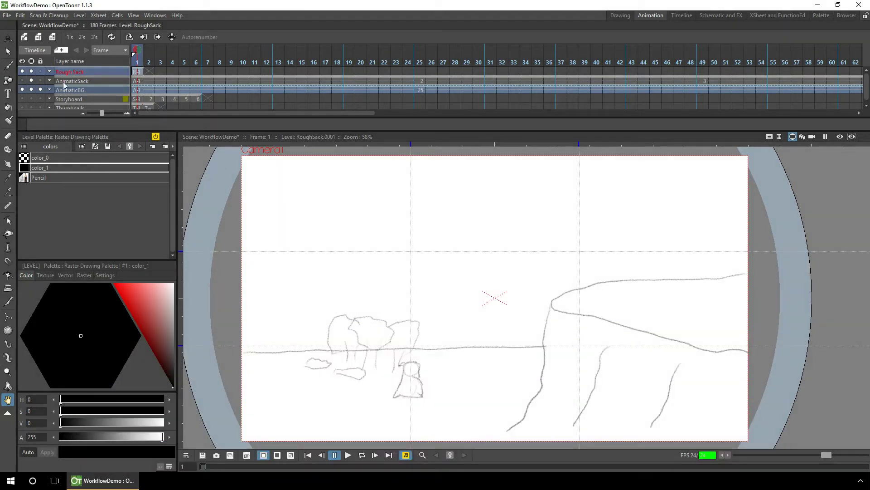
Set the AnimaticSack layer's color filter to DarkYellow
left_click(49, 80)
left_click(89, 101)
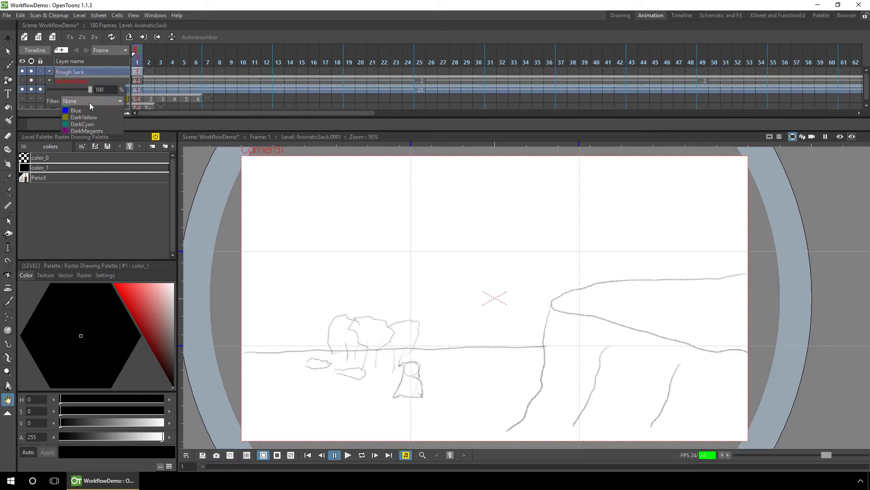
left_click(96, 135)
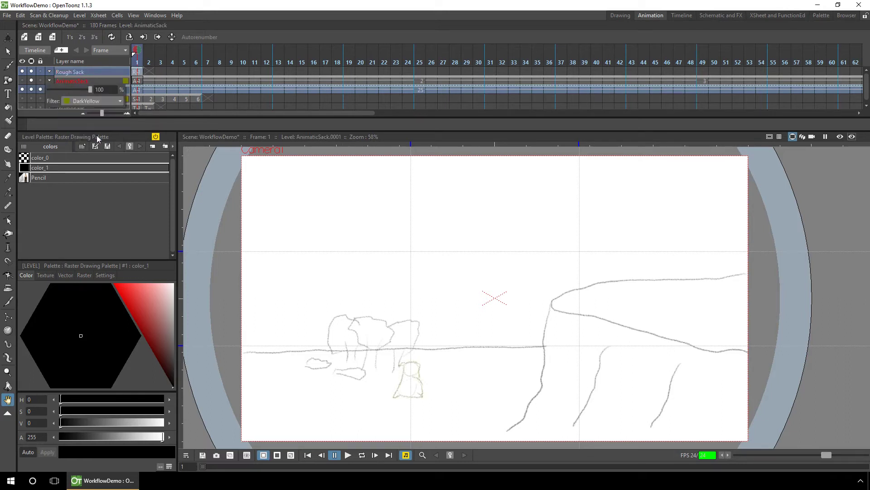
left_click(220, 179)
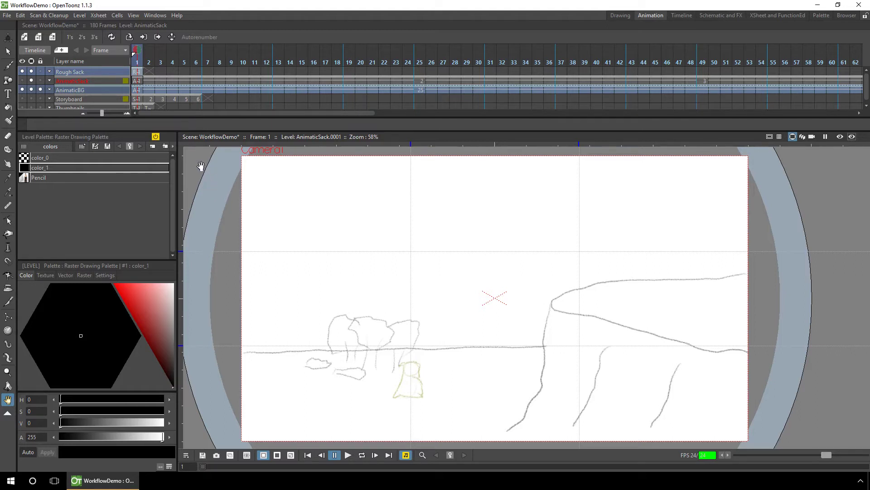
Sketch the sack over the animatic sack on frame 1 of the Rough Sack layer, using the Brush with the Pencil style at size 0.5
left_click(137, 72)
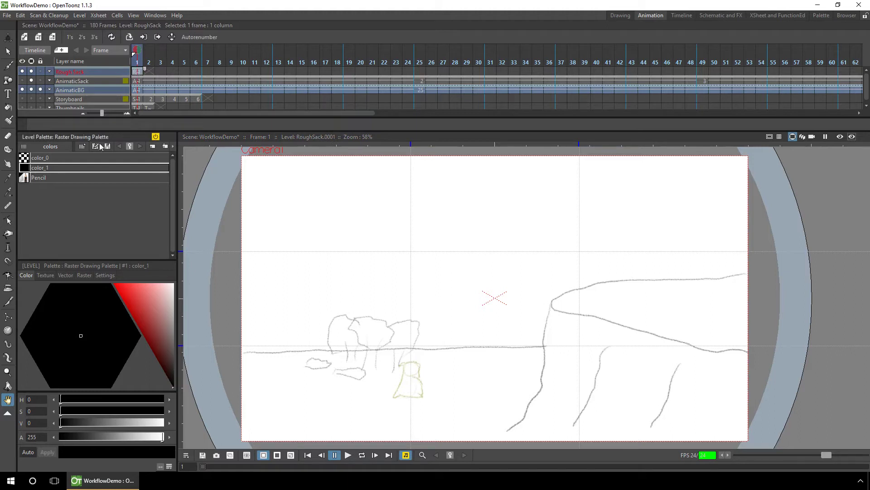
left_click(61, 177)
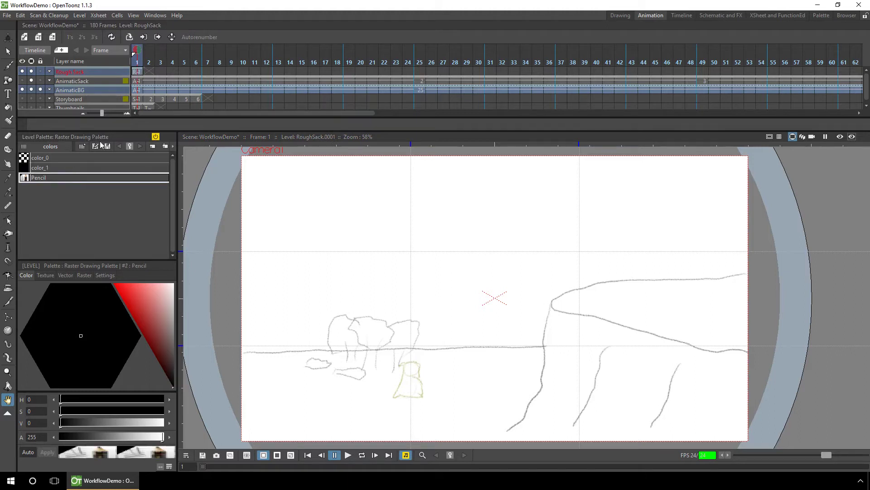
key("b")
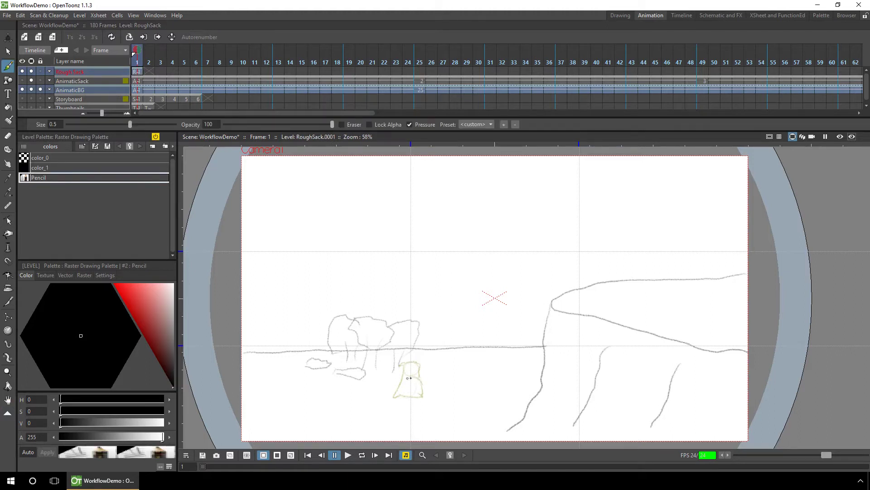
mouse_move(403, 364)
left_mouse_down()
mouse_move(417, 394)
mouse_move(407, 396)
mouse_move(421, 395)
mouse_move(404, 354)
mouse_move(419, 376)
mouse_move(403, 362)
mouse_move(435, 352)
left_mouse_up()
key("shift+space")
key("space")
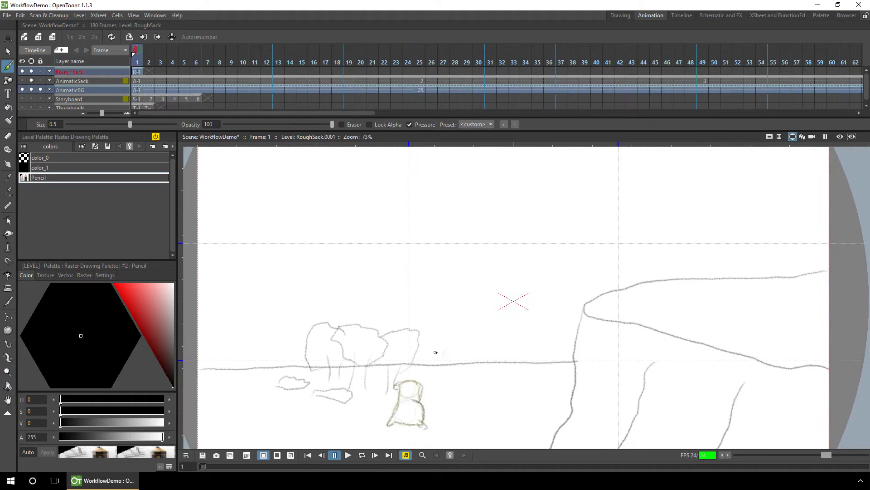
key("1")
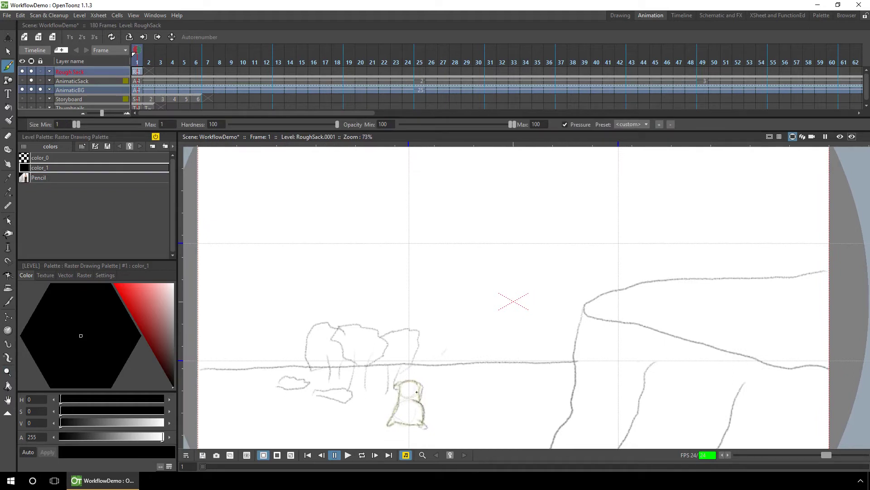
Open the Level Strip for the RoughSack level on frame 2 and extend it vertically
left_click(102, 81)
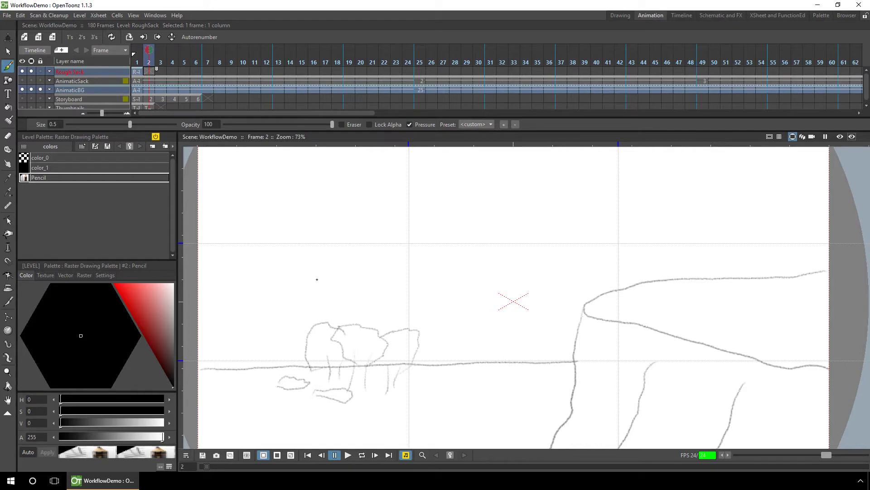
left_click(155, 15)
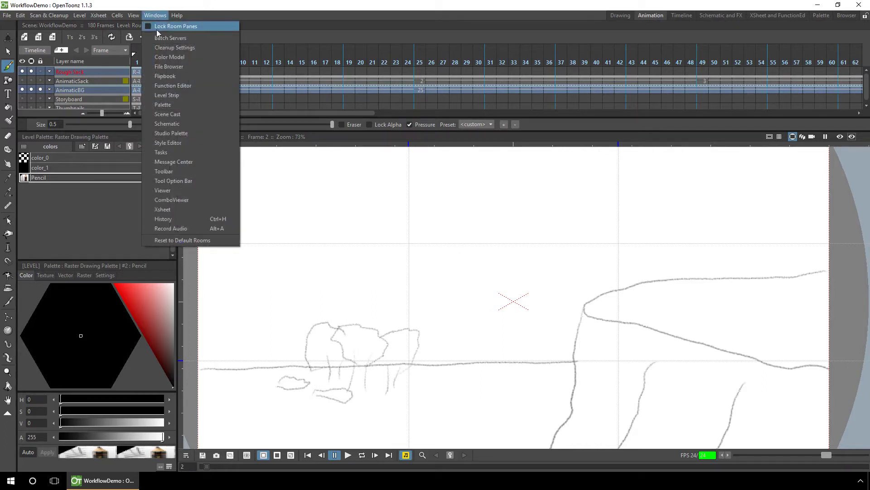
left_click(183, 95)
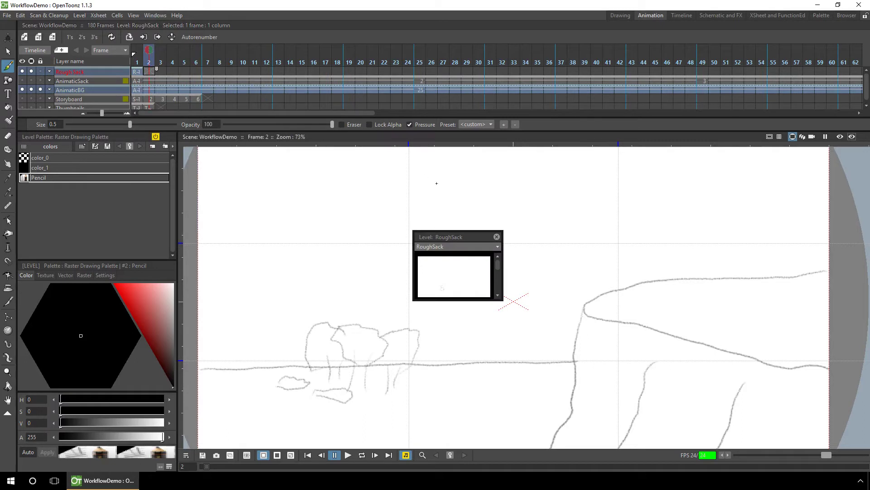
left_click_drag(455, 232, 453, 51)
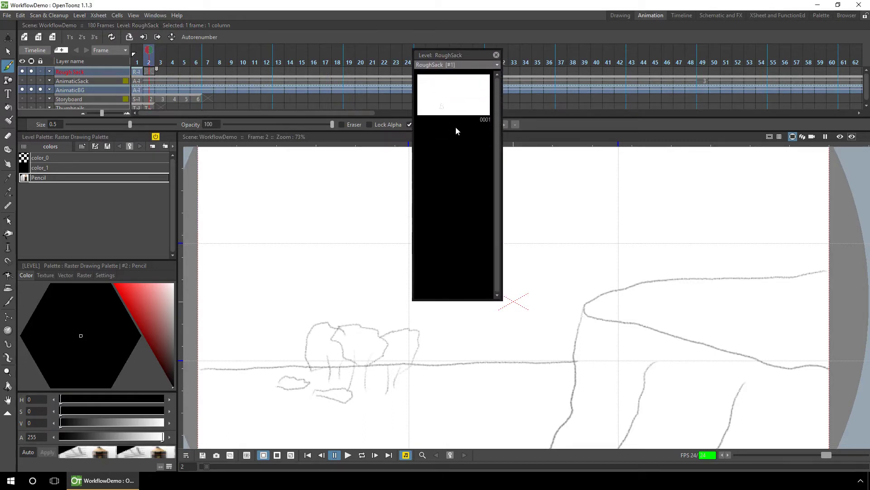
View drawing 0001 and the empty slot below it in the Level Strip, then close the strip and return to frame 2 of Rough Sack
left_click(451, 96)
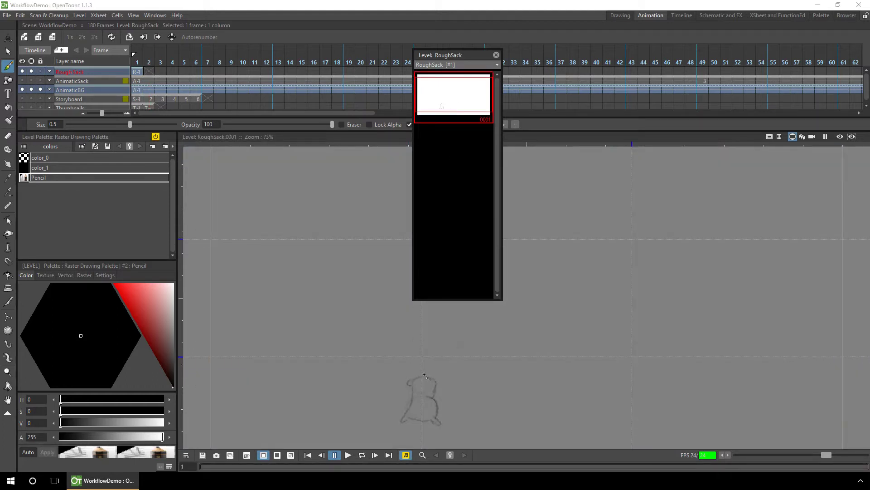
left_click(444, 144)
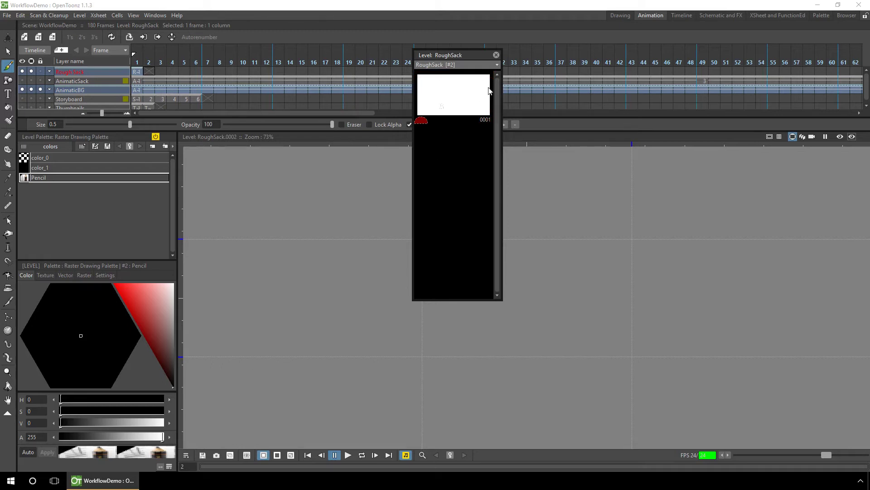
left_click(496, 54)
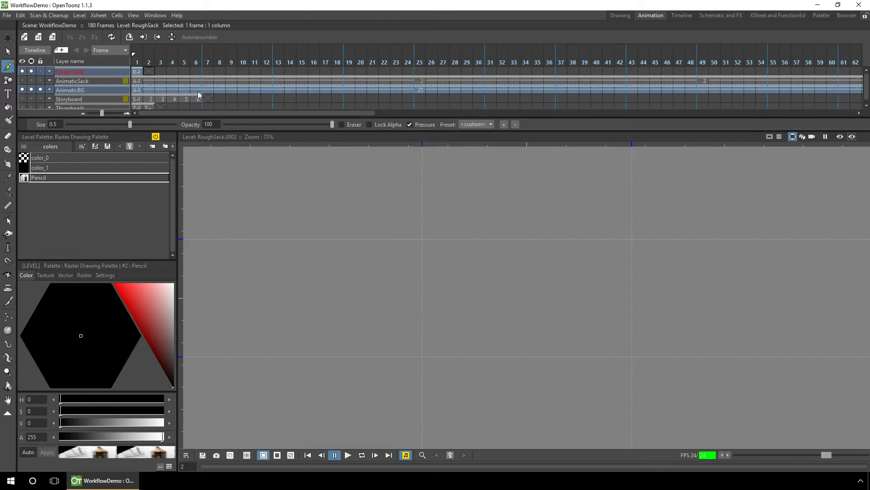
left_click(149, 73)
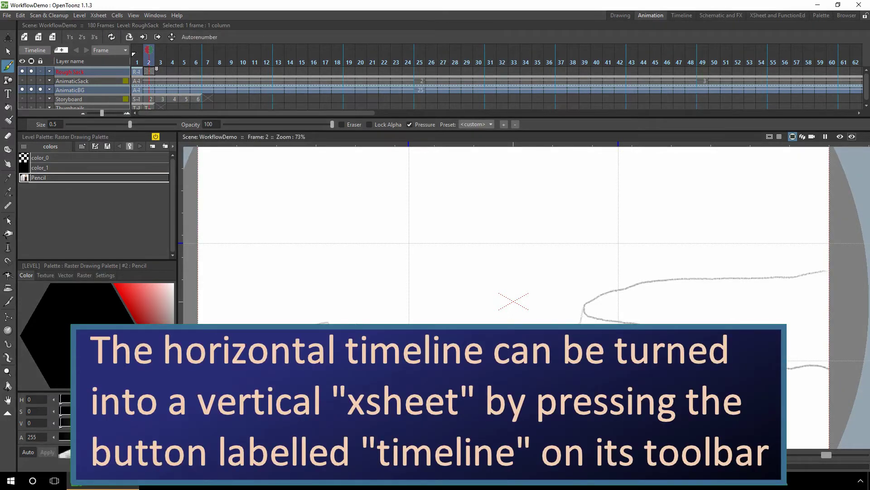
Set Autocreation to Enabled in the Drawing preferences and close the preferences
left_click(7, 15)
left_click(54, 335)
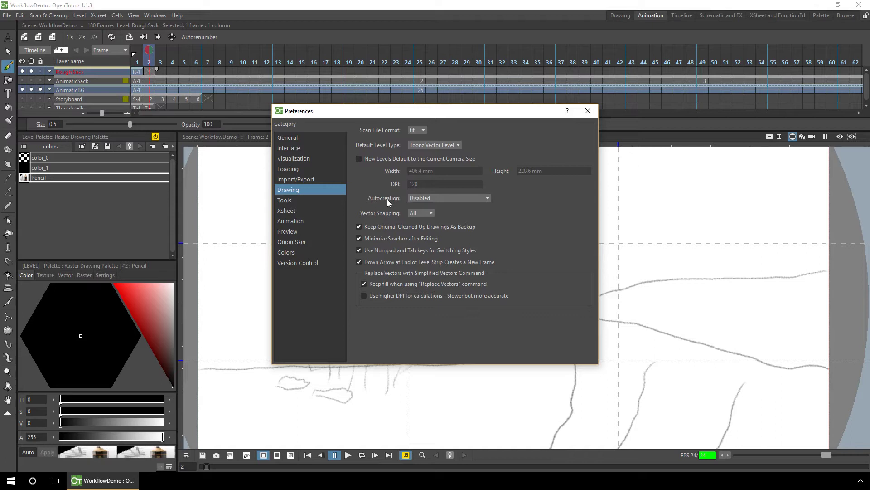
left_click(436, 200)
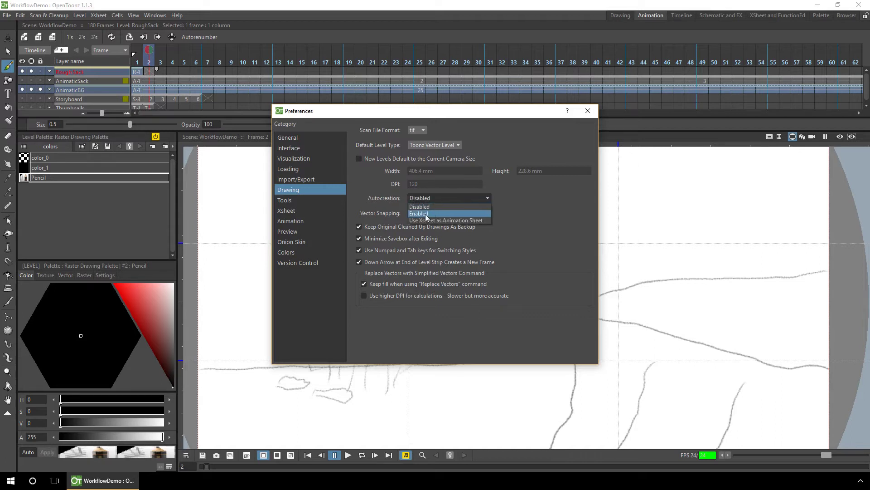
left_click(426, 214)
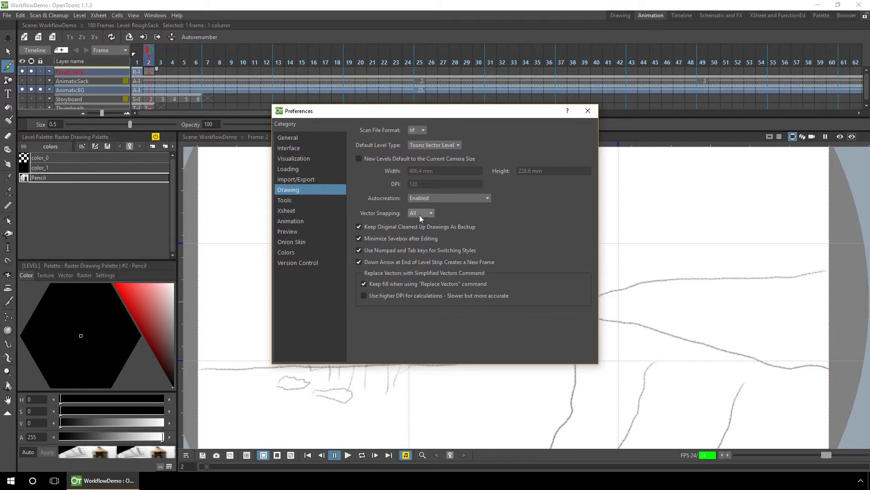
left_click_drag(488, 117, 518, 138)
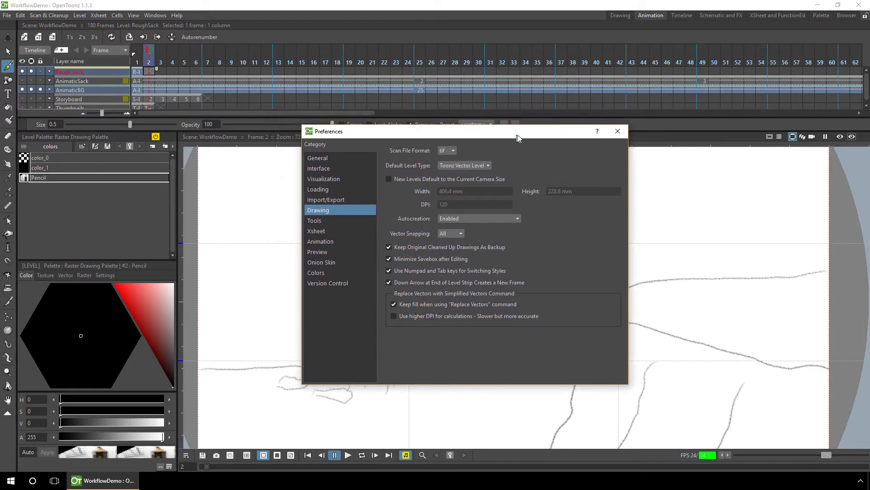
left_click(617, 131)
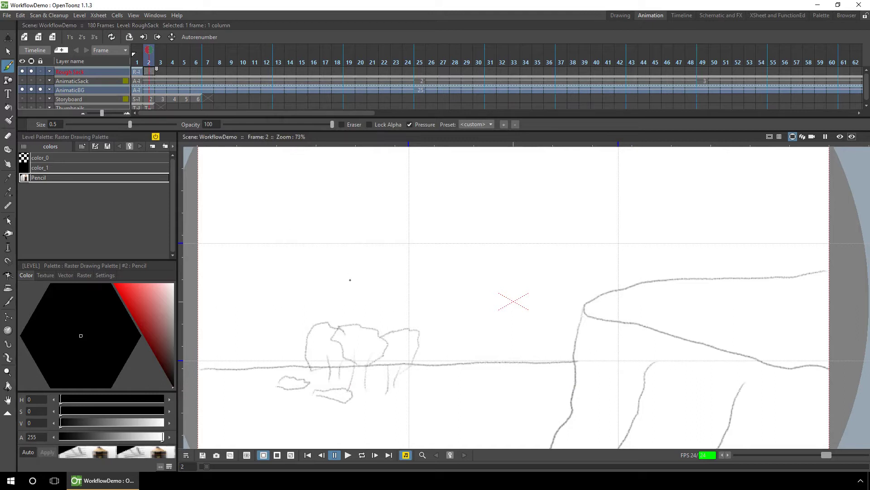
Draw two small stacked loops above the bushes on frame 2 of the Rough Sack layer, then select frame 4
mouse_move(350, 279)
left_mouse_down()
mouse_move(371, 304)
mouse_move(360, 282)
left_mouse_up()
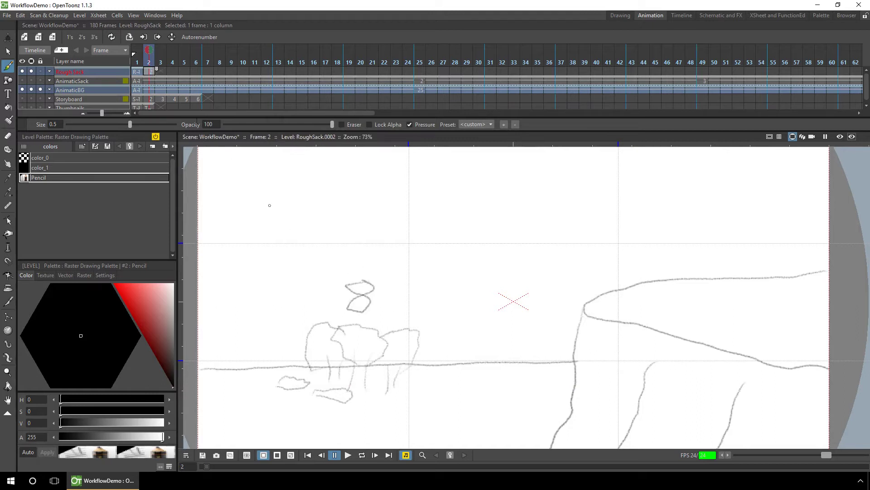
left_click(150, 73)
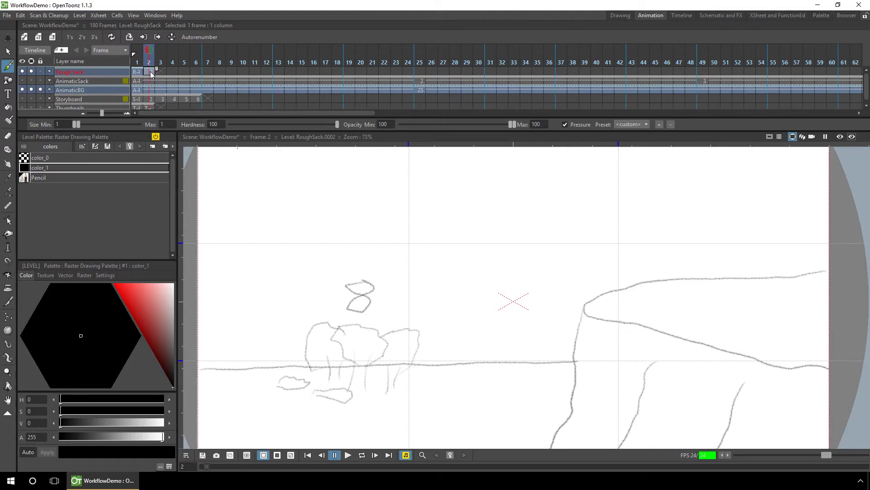
left_click(172, 69)
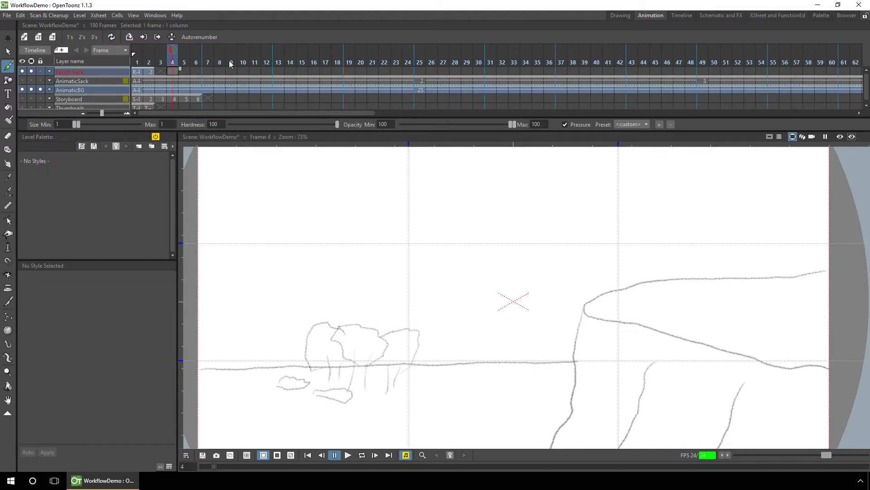
Draw a small hooked test stroke above the bushes on frame 4 of the Rough Sack layer
left_click(334, 273)
left_click_drag(355, 295, 364, 286)
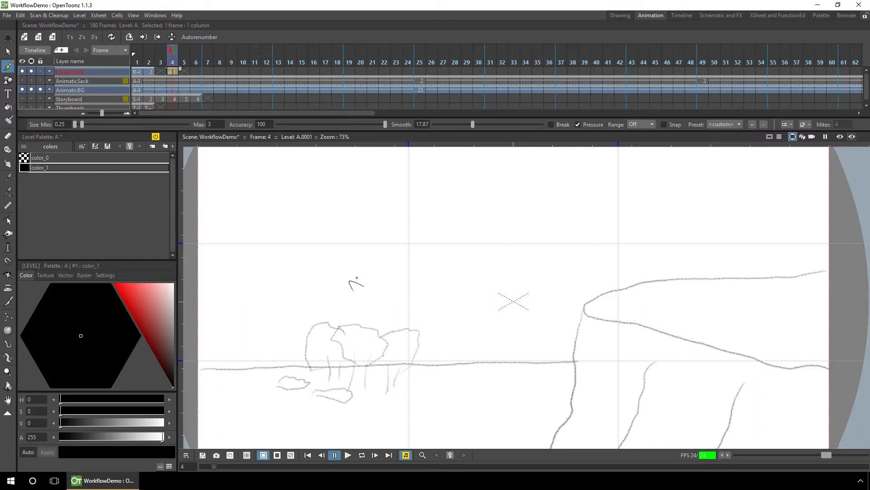
Check the Level Settings of the frame 4 drawing, then delete the test drawings on frames 2 and 4
right_click(172, 74)
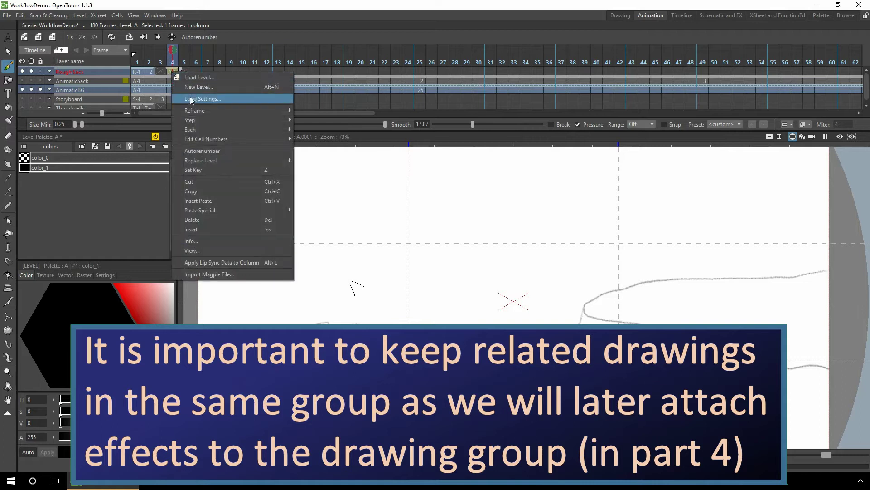
left_click(209, 101)
left_click_drag(481, 233, 368, 178)
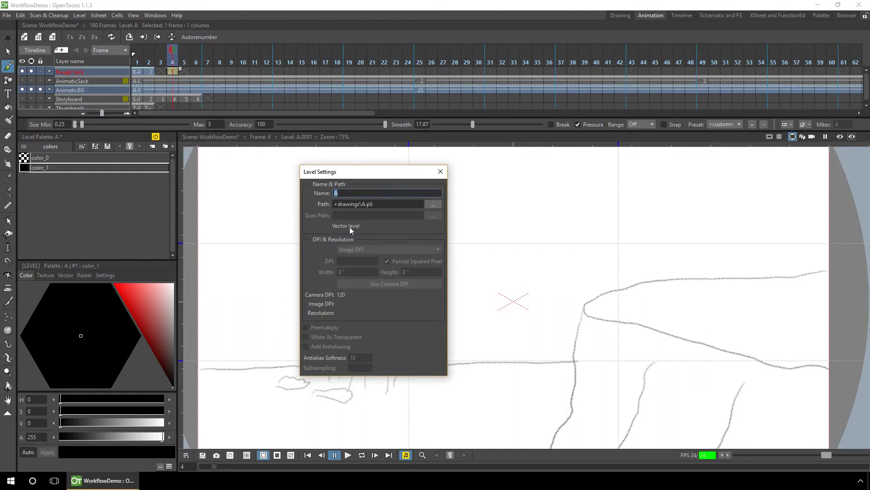
left_click(440, 172)
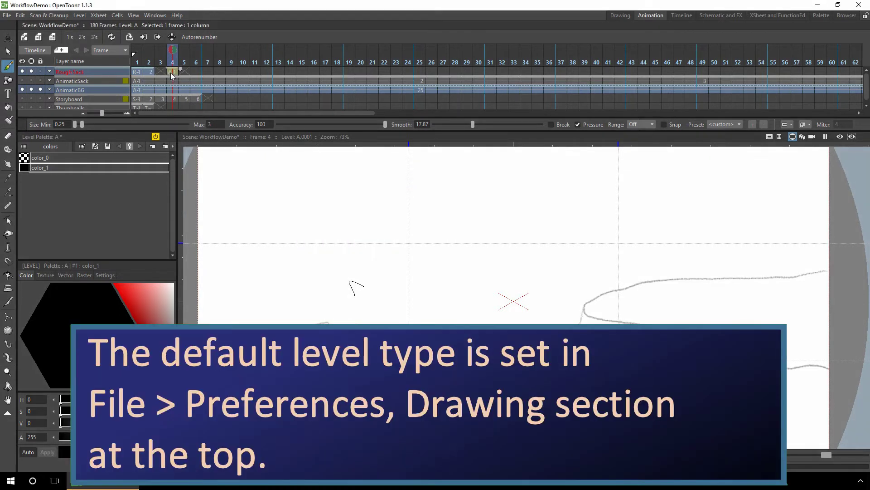
key("Delete")
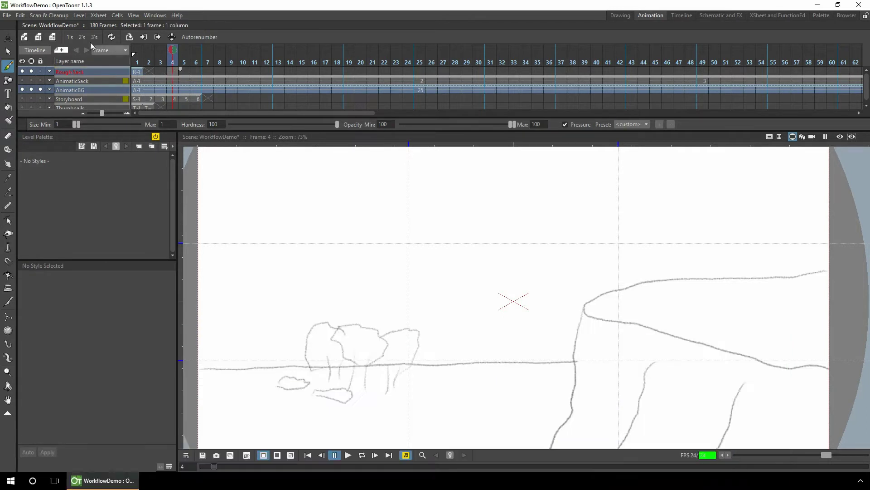
Set Autocreation to Use Xsheet as Animation Sheet in the Drawing preferences and close the preferences
left_click(6, 16)
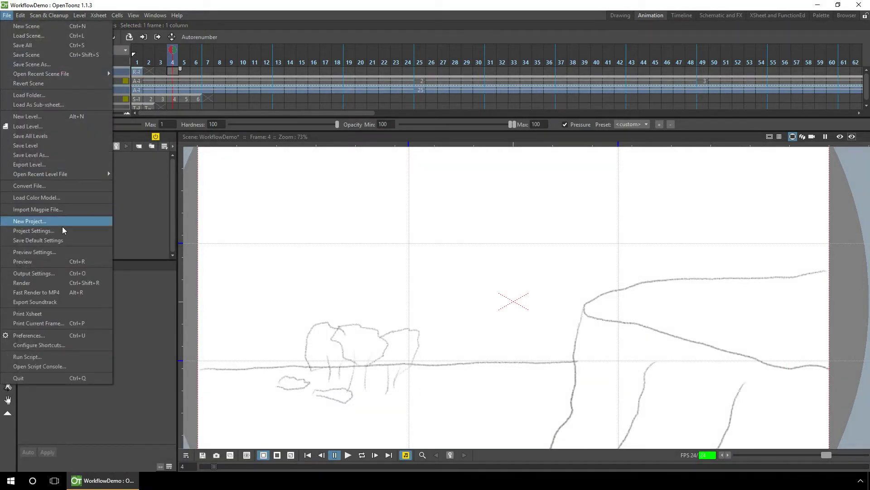
left_click(69, 334)
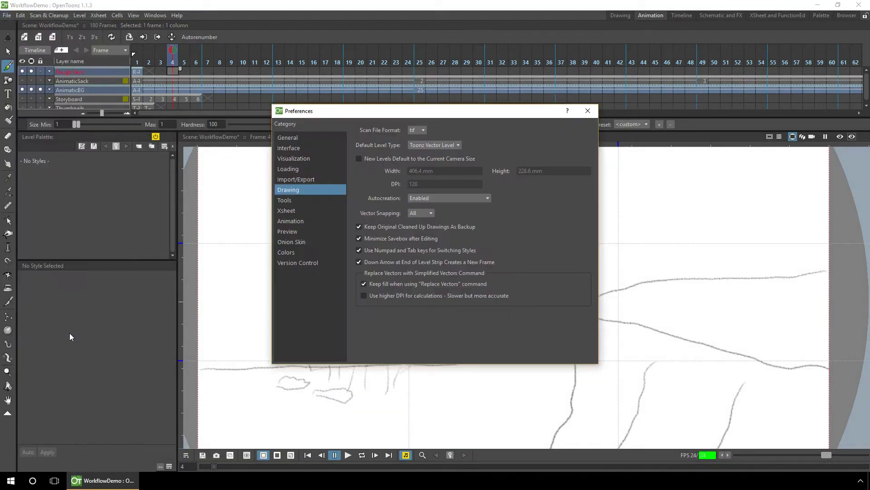
left_click(428, 198)
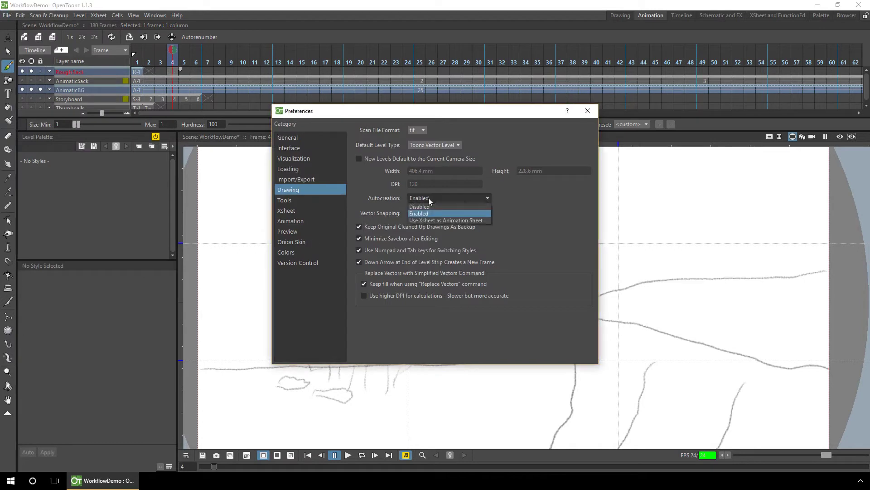
left_click(447, 221)
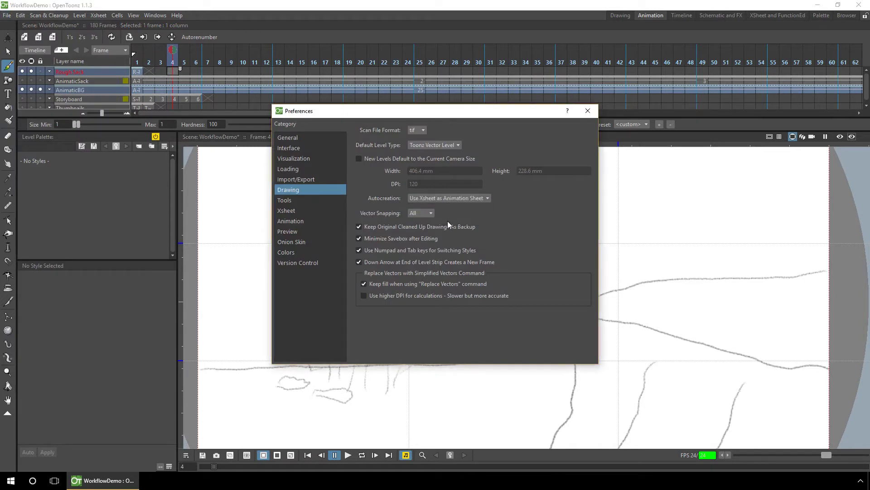
left_click(587, 111)
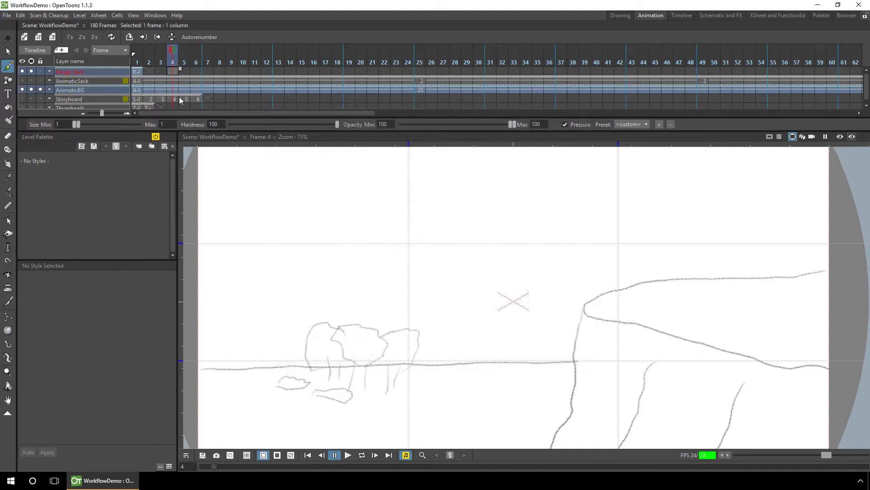
Draw a figure eight in color_1 and a Pencil zigzag beside it on frame 4, then erase both
mouse_move(330, 262)
left_mouse_down()
mouse_move(358, 285)
mouse_move(363, 270)
mouse_move(342, 255)
left_mouse_up()
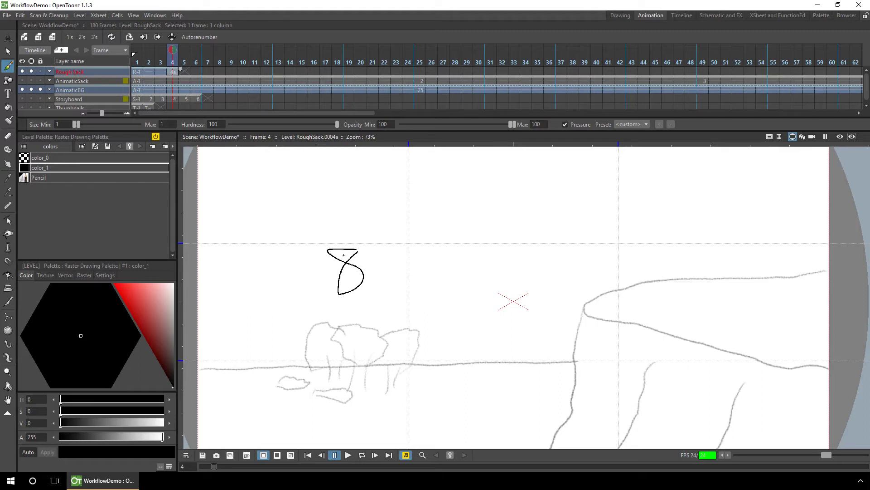
left_click(39, 177)
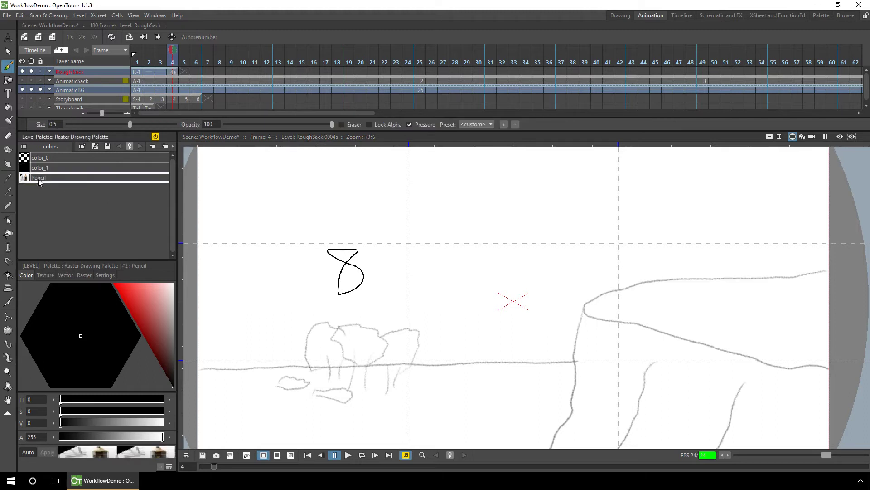
mouse_move(317, 250)
left_mouse_down()
mouse_move(293, 273)
mouse_move(297, 301)
left_mouse_up()
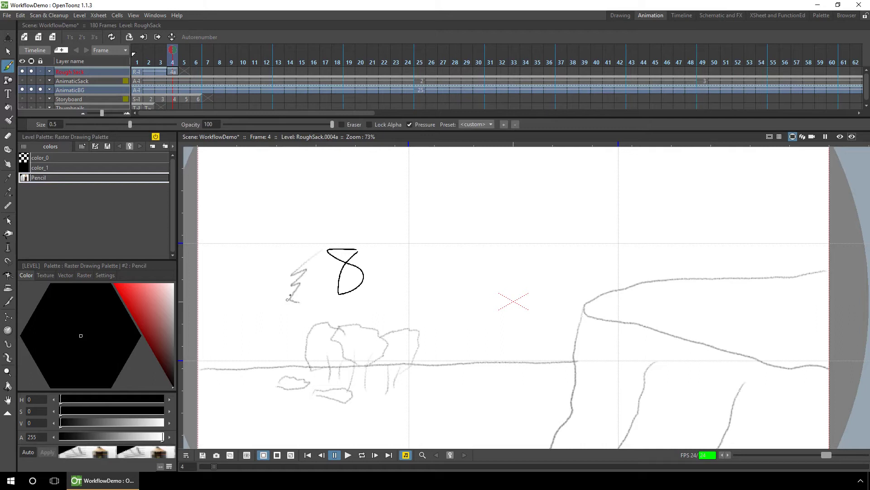
key("a")
mouse_move(311, 237)
left_mouse_down()
mouse_move(324, 258)
mouse_move(289, 305)
mouse_move(333, 268)
mouse_move(338, 301)
left_mouse_up()
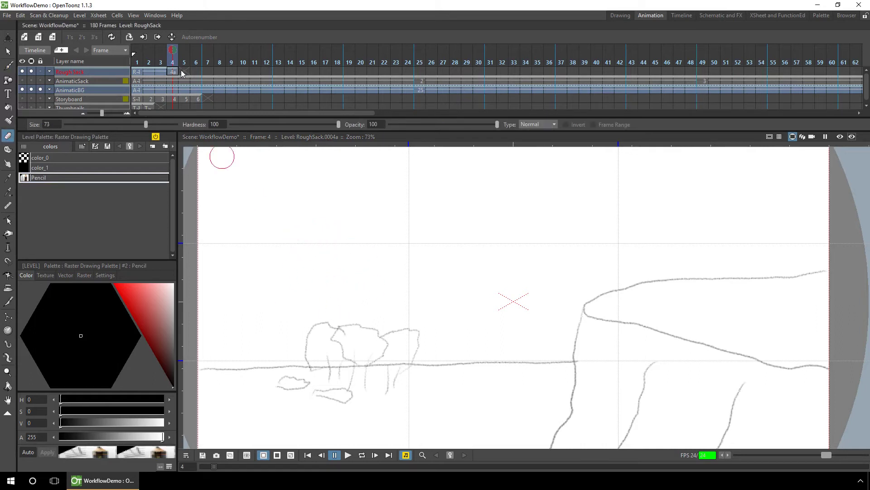
Delete the Rough Sack cells from frame 2 through frame 5 and save the scene with frame 1 current
left_click_drag(181, 70, 146, 71)
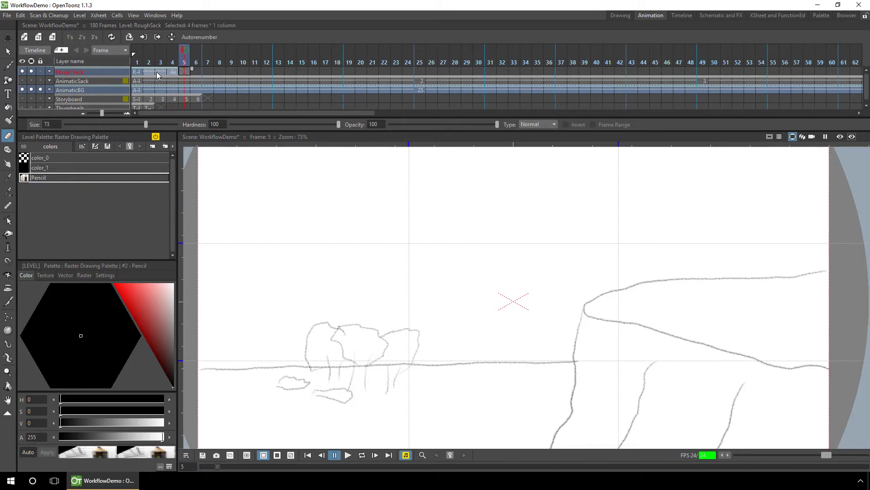
key("Delete")
left_click(137, 72)
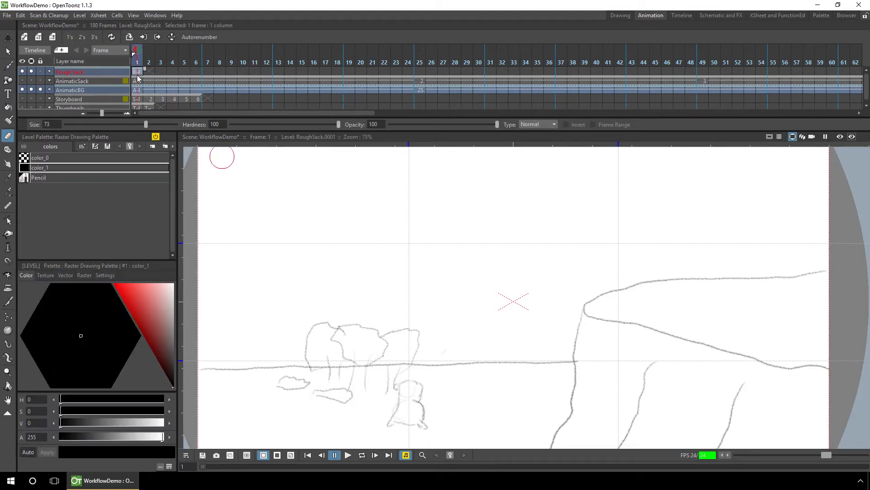
key("ctrl+s")
Go to frame 2 of Rough Sack with the brush active and turn on frame 1 as a fixed onion skin
left_click(149, 72)
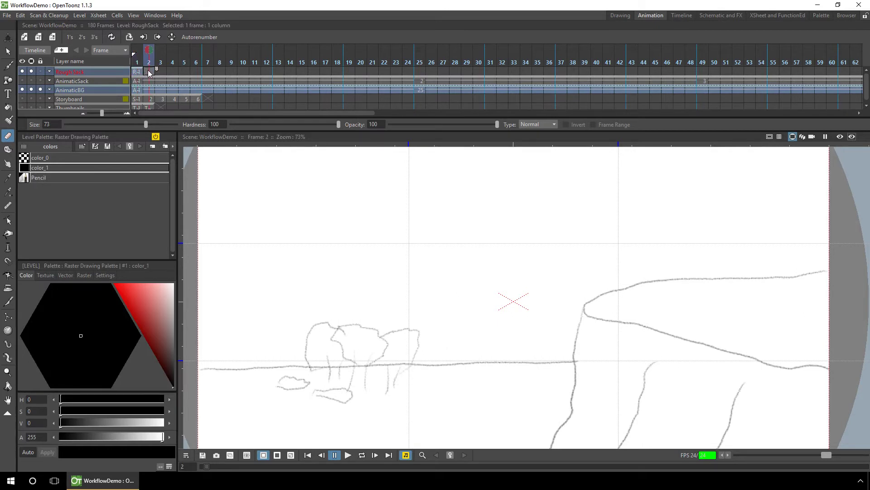
key("b")
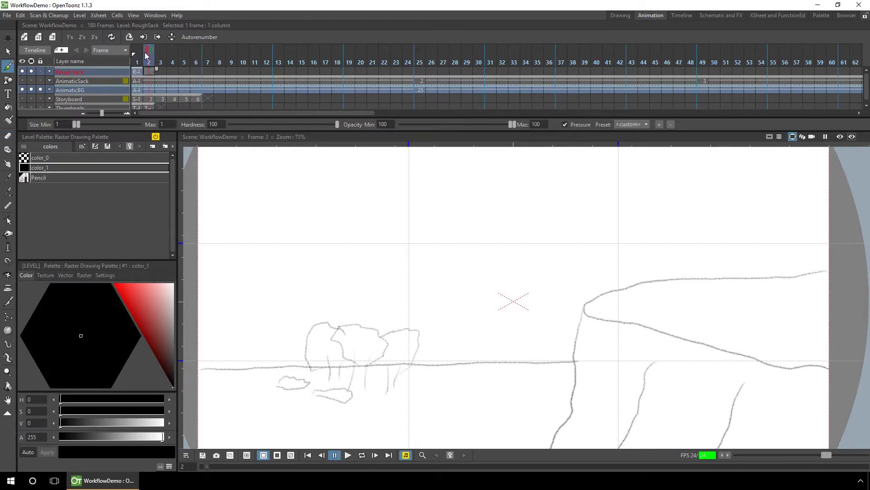
left_click(137, 51)
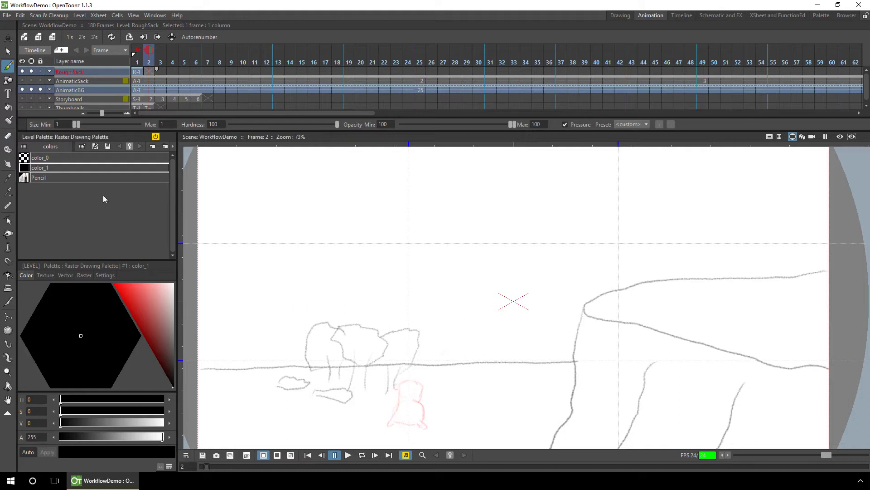
Trace the onion-skinned sack on frame 2 with the Pencil style, including its small ear curl
left_click(97, 177)
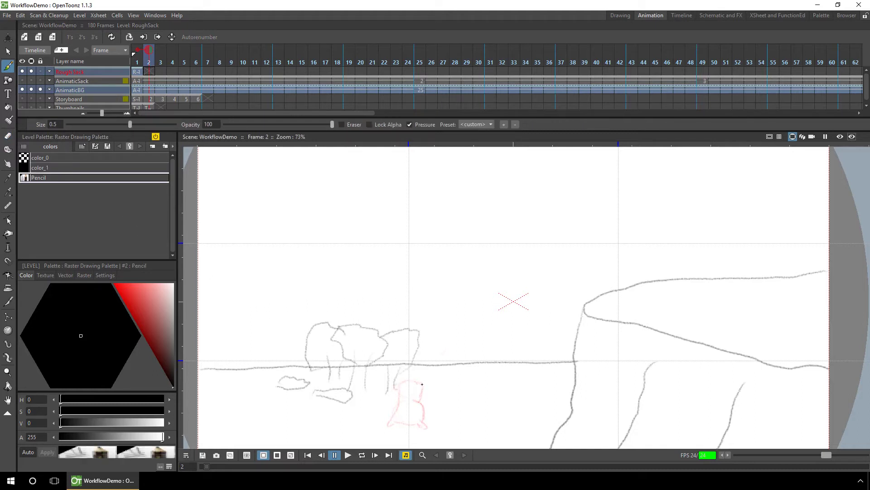
mouse_move(422, 384)
left_mouse_down()
mouse_move(402, 382)
mouse_move(387, 426)
mouse_move(423, 426)
mouse_move(421, 418)
mouse_move(422, 428)
mouse_move(423, 404)
mouse_move(422, 425)
left_mouse_up()
mouse_move(403, 382)
left_mouse_down()
mouse_move(420, 385)
mouse_move(420, 402)
mouse_move(397, 388)
left_mouse_up()
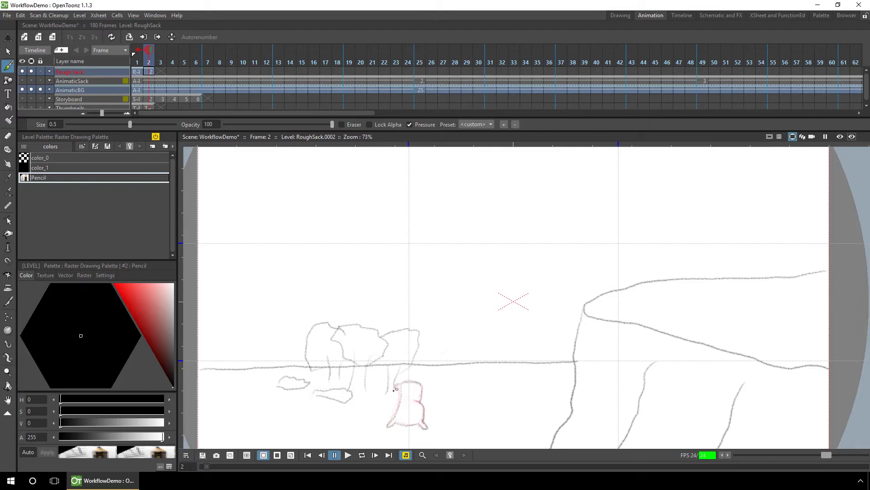
Select the frame 2 sack with a rectangular selection and move it up onto the cliff edge
key("s")
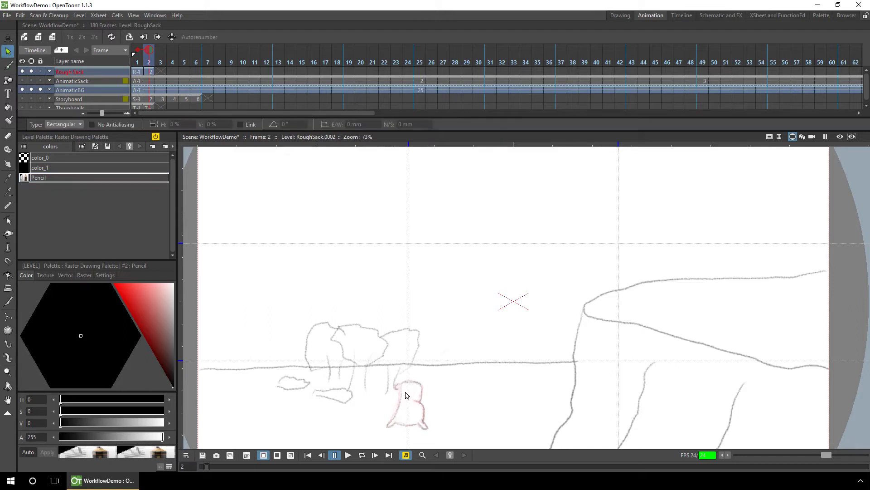
mouse_move(371, 365)
left_mouse_down()
mouse_move(400, 407)
mouse_move(448, 444)
left_mouse_up()
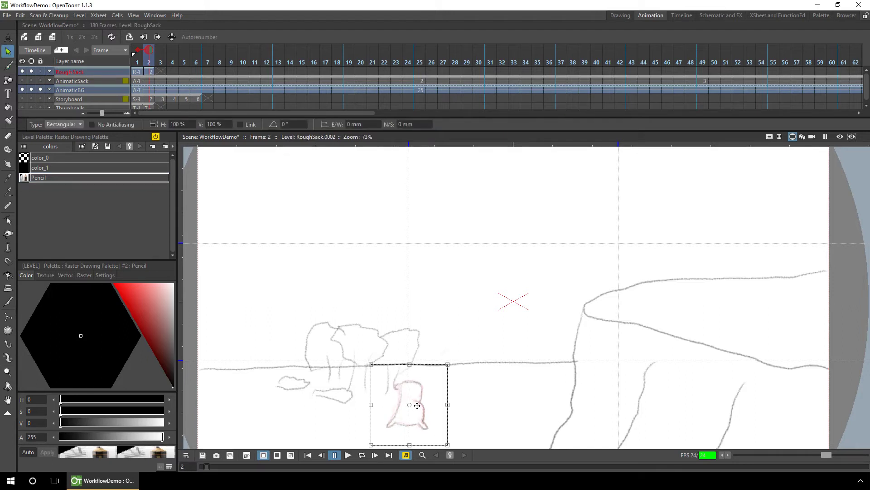
left_click_drag(450, 407, 643, 295)
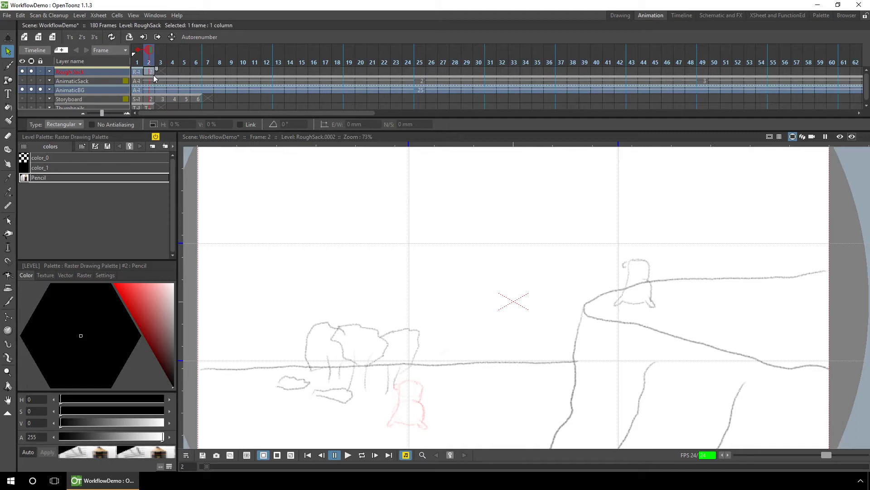
Insert an empty cell at frame 2 of Rough Sack and draw a short Pencil arc between the bushes and cliff
key("Insert")
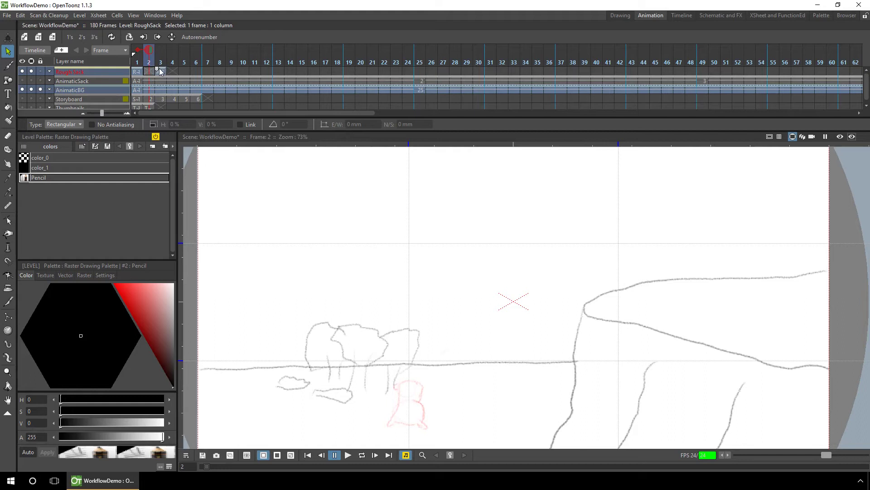
mouse_move(159, 68)
left_mouse_down()
mouse_move(170, 71)
mouse_move(161, 72)
left_mouse_up()
left_click(151, 72)
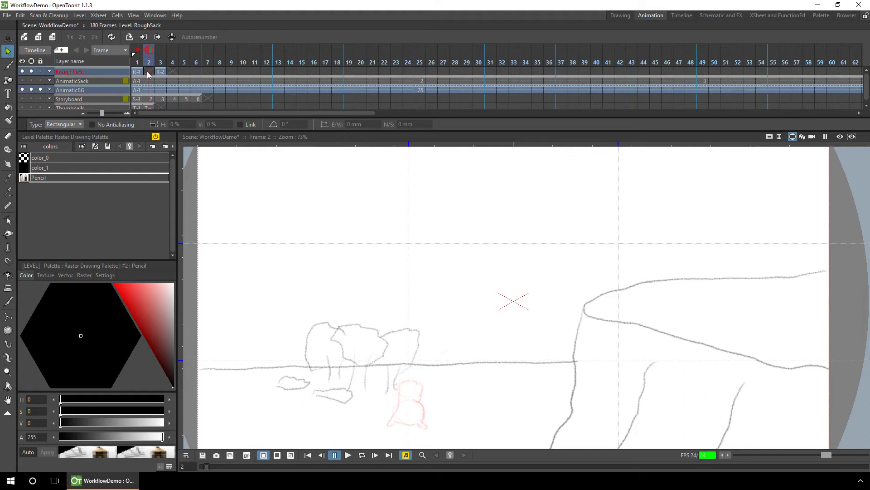
key("b")
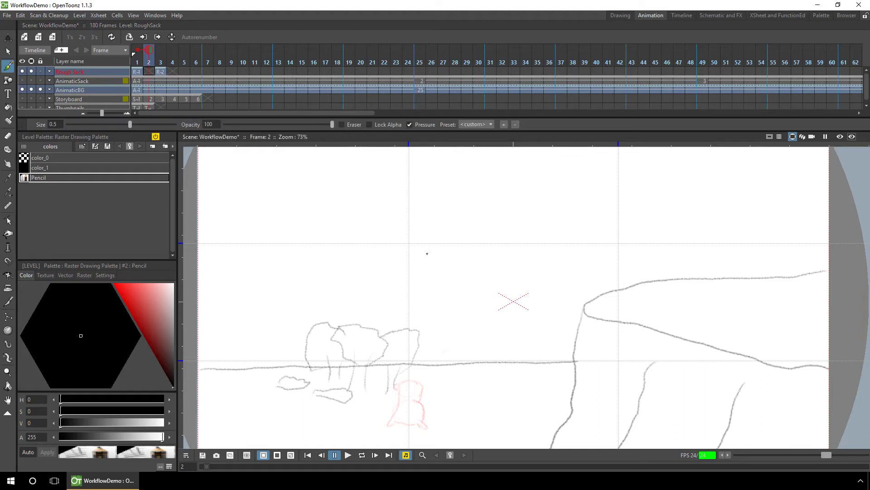
left_click_drag(461, 274, 437, 294)
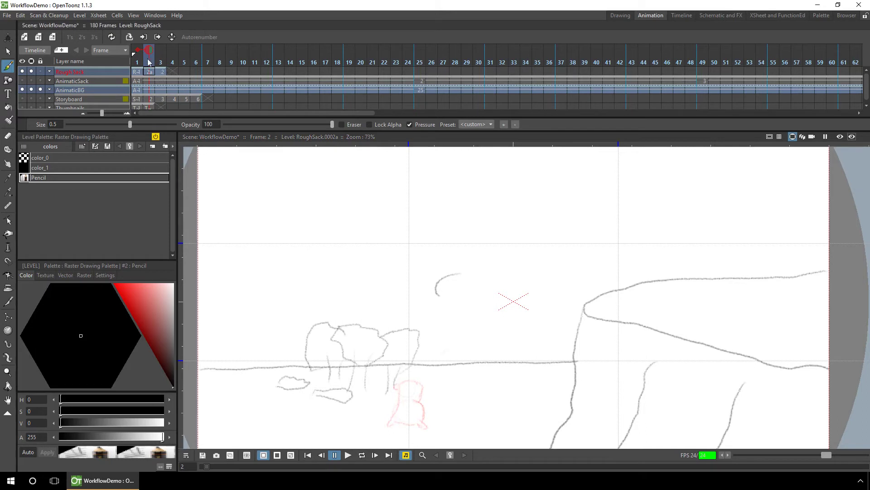
Insert another empty cell at frame 2, ahead of the arc drawing, and draw an S-shaped Pencil curve there
left_click(151, 71)
left_click(146, 74)
left_click_drag(147, 78, 161, 78)
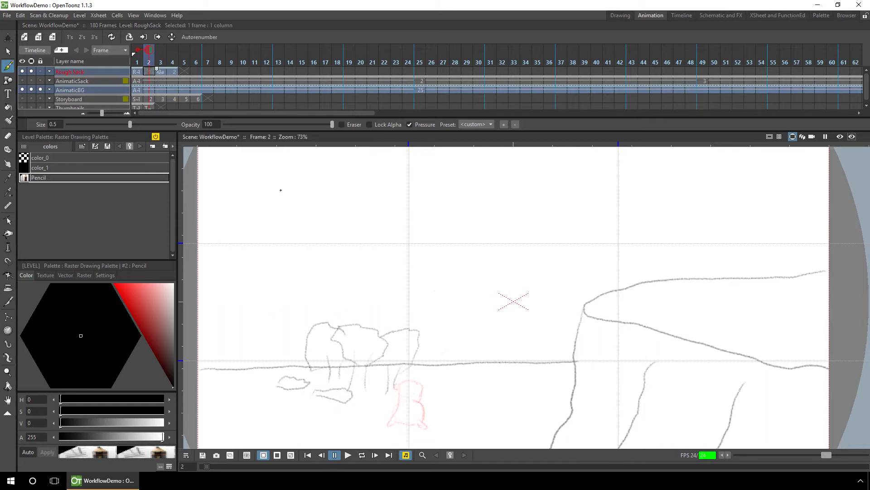
left_click_drag(461, 274, 428, 314)
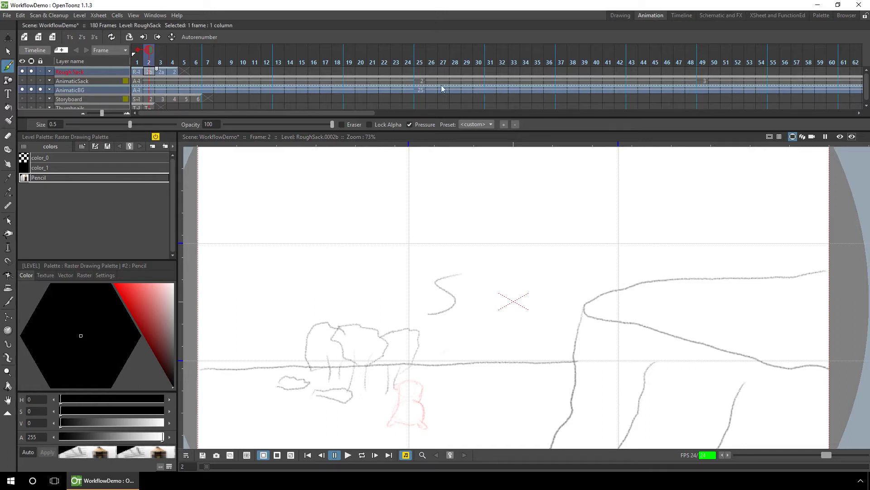
Autorenumber the Rough Sack drawings on frames 1 to 4 and scrub back through them to frame 1
left_click(140, 73)
left_click_drag(140, 74, 178, 73)
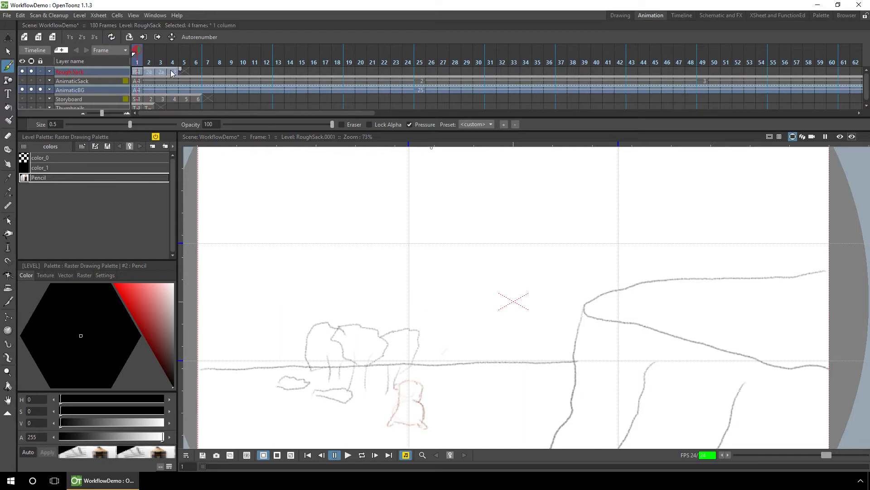
left_click(199, 38)
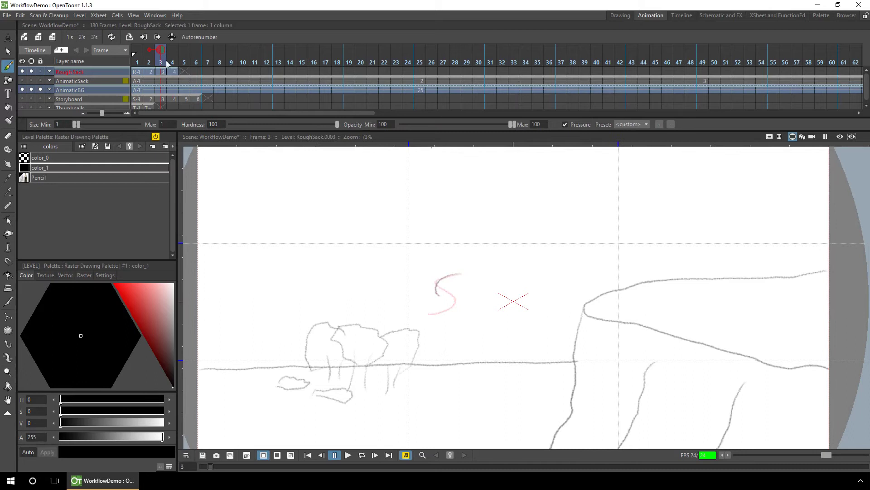
left_click_drag(149, 63, 132, 64)
Remove the two curve test drawings from Rough Sack, keeping the sacks on frames 1 and 2, and return to frame 2
key("s")
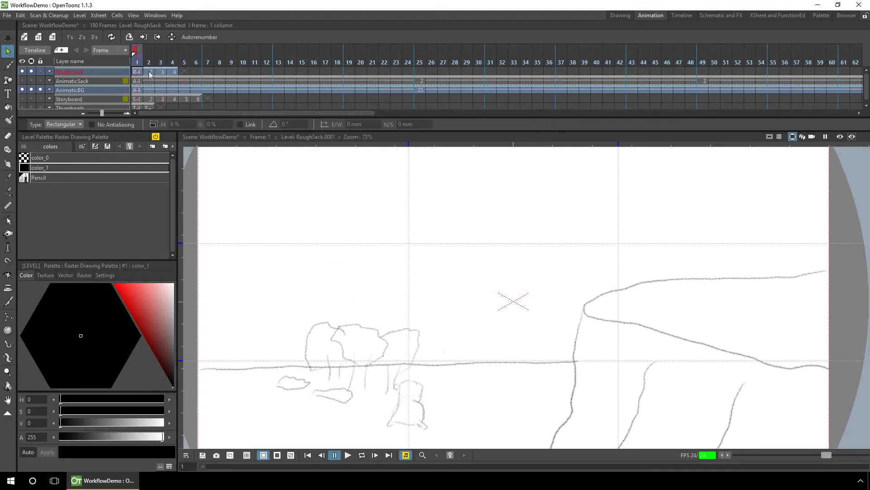
left_click(173, 72)
key("Delete")
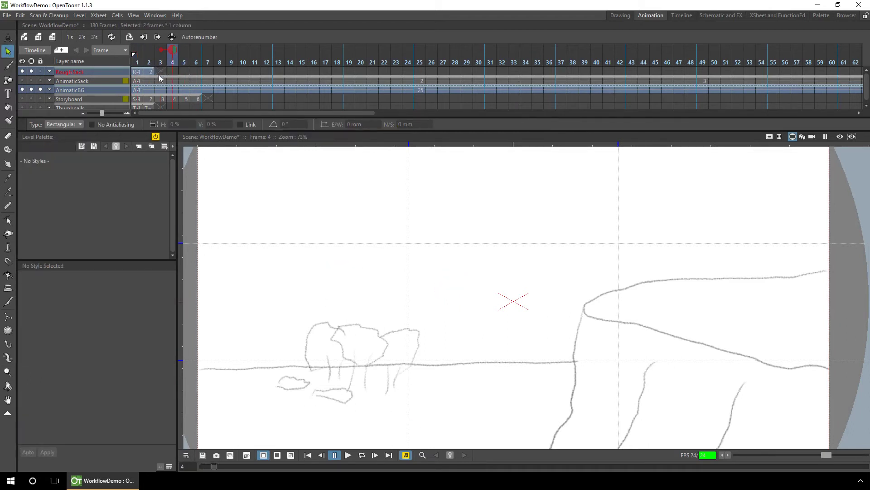
left_click(137, 63)
mouse_move(137, 64)
left_mouse_down()
mouse_move(149, 64)
mouse_move(137, 64)
left_mouse_up()
left_click(149, 73)
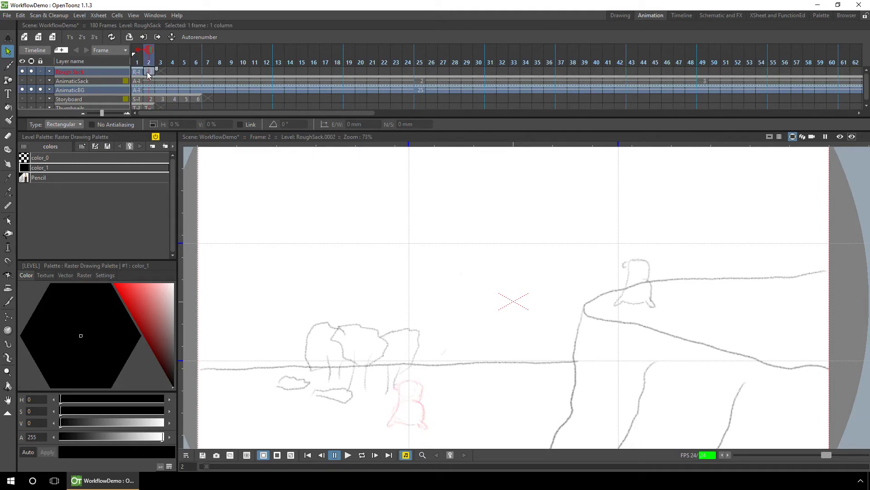
Insert an empty cell at frame 2 of Rough Sack and draw a large Pencil close-up of the sack over the bushes
key("Insert")
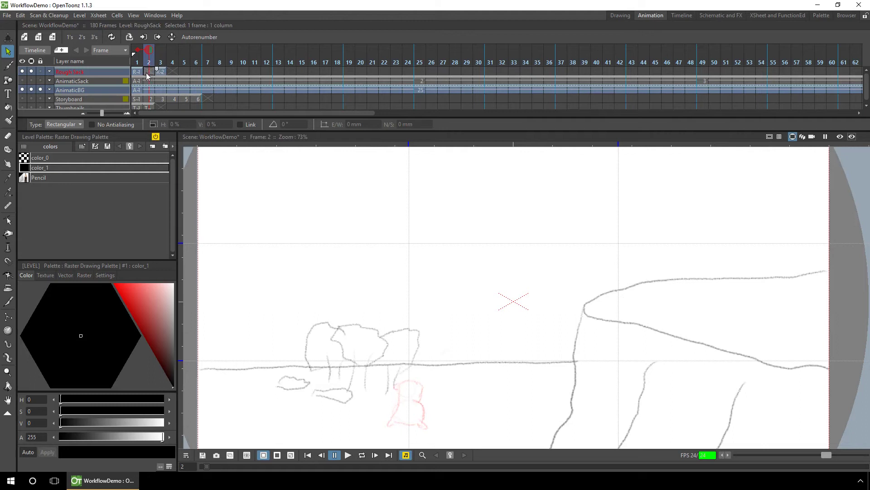
key("b")
left_click(38, 178)
left_click_drag(408, 302, 388, 299)
left_click_drag(376, 256, 355, 393)
left_click_drag(376, 389, 446, 385)
left_click_drag(415, 301, 455, 371)
mouse_move(378, 250)
left_mouse_down()
mouse_move(431, 304)
mouse_move(377, 259)
mouse_move(372, 360)
left_mouse_up()
left_click_drag(399, 234, 426, 235)
Insert an empty cell at frame 3 of Rough Sack and draw another large Pencil pose of the sack over the bushes
left_click(161, 72)
key("Insert")
mouse_move(342, 252)
left_mouse_down()
mouse_move(368, 390)
mouse_move(446, 385)
left_mouse_up()
left_click_drag(452, 378, 464, 390)
left_click_drag(405, 296, 453, 375)
mouse_move(349, 240)
left_mouse_down()
mouse_move(413, 290)
mouse_move(345, 263)
left_mouse_up()
left_click_drag(352, 230, 380, 226)
left_click_drag(354, 256, 380, 344)
Copy the small sack drawing from frame 1 into frame 5 of Rough Sack
left_click(184, 71)
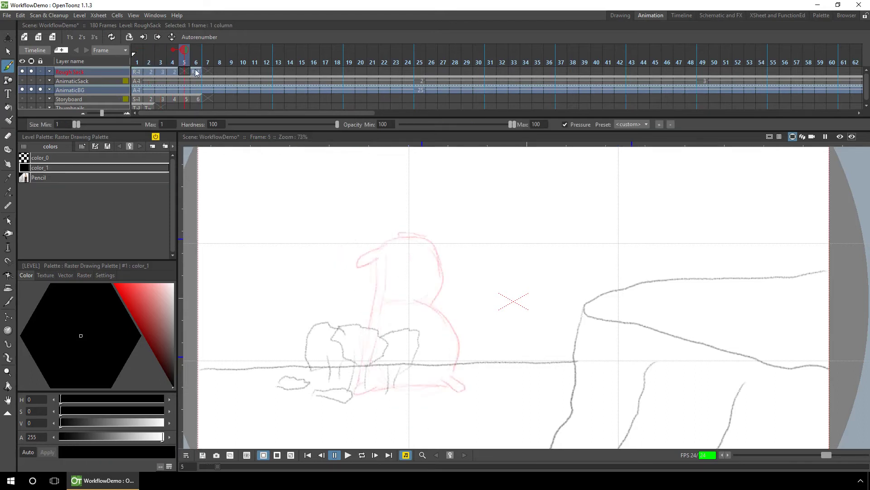
left_click(137, 72)
key("ctrl+c")
left_click(184, 72)
key("ctrl+v")
Draw a small squashed sack with the Pencil style beside the bushes on frame 6 of Rough Sack
left_click(196, 71)
left_click(39, 177)
mouse_move(399, 406)
left_mouse_down()
mouse_move(412, 405)
mouse_move(416, 424)
mouse_move(430, 415)
mouse_move(414, 394)
left_mouse_up()
left_click_drag(428, 406, 424, 422)
mouse_move(407, 399)
left_mouse_down()
mouse_move(397, 417)
mouse_move(420, 382)
left_mouse_up()
Insert an empty cell at frame 7, draw the sack stretched upward and leaning toward the cliff, and save the scene
left_click(208, 72)
key("Insert")
mouse_move(416, 379)
left_mouse_down()
mouse_move(433, 365)
mouse_move(390, 419)
left_mouse_up()
mouse_move(406, 386)
left_mouse_down()
mouse_move(438, 356)
mouse_move(426, 423)
left_mouse_up()
left_click_drag(419, 424, 395, 422)
key("ctrl+s")
Insert an empty cell at frame 8 and create a new raster level named Rough Arc there
key("Down")
key("Insert")
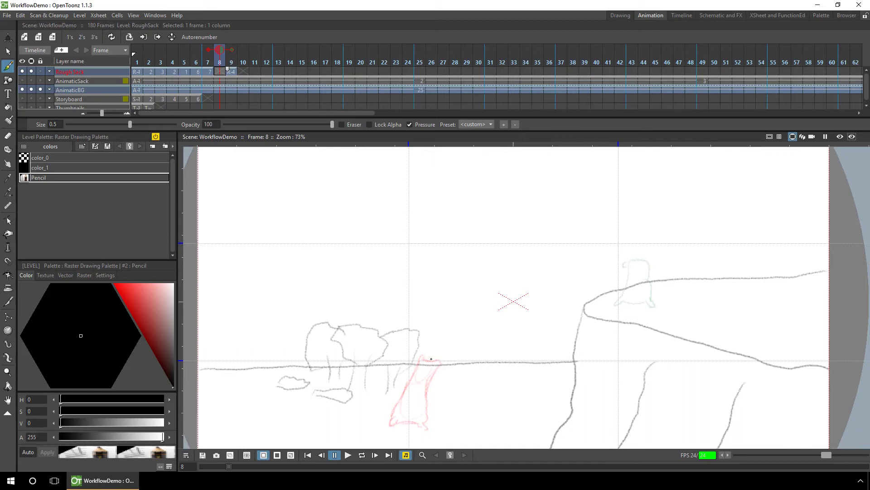
left_click(53, 38)
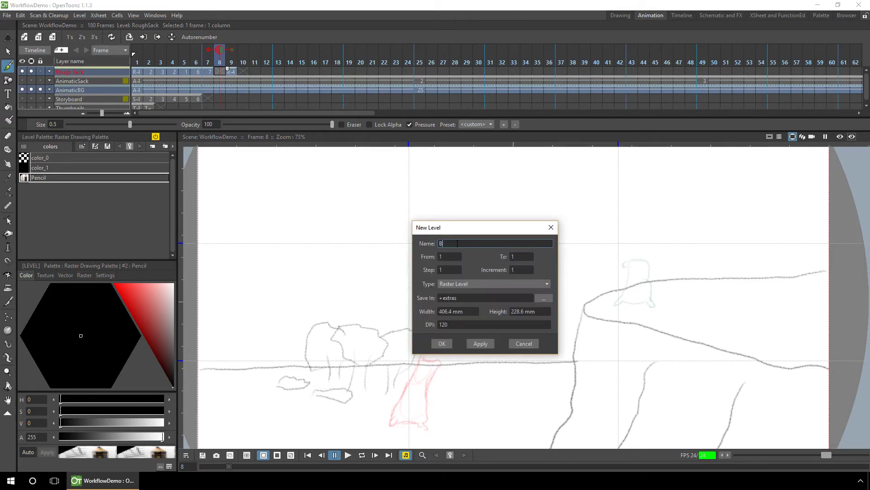
type("Rough Arc")
left_click(442, 343)
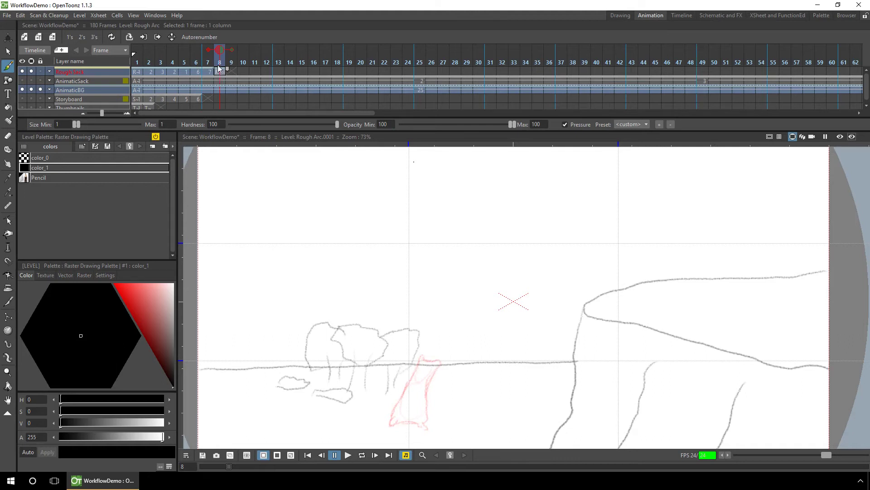
Place the Rough Arc drawing on its own layer at frame 8 and rename that layer Rough Arc
left_click_drag(218, 70, 219, 82)
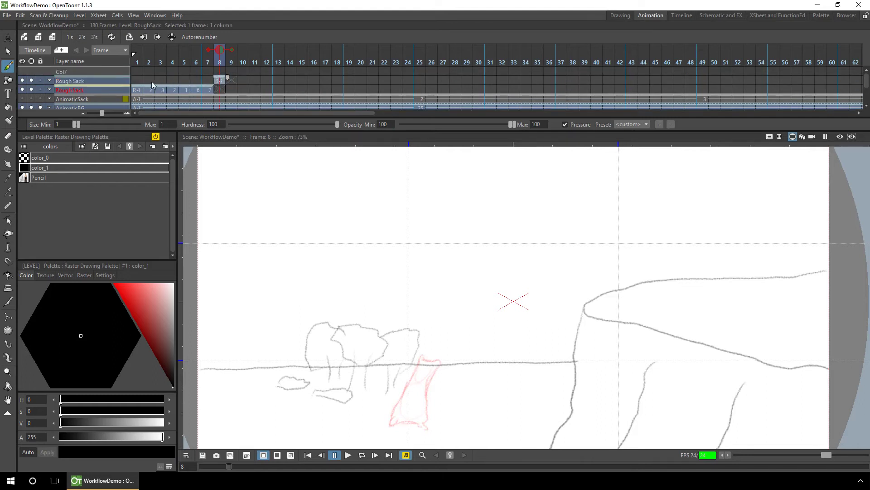
left_click(77, 72)
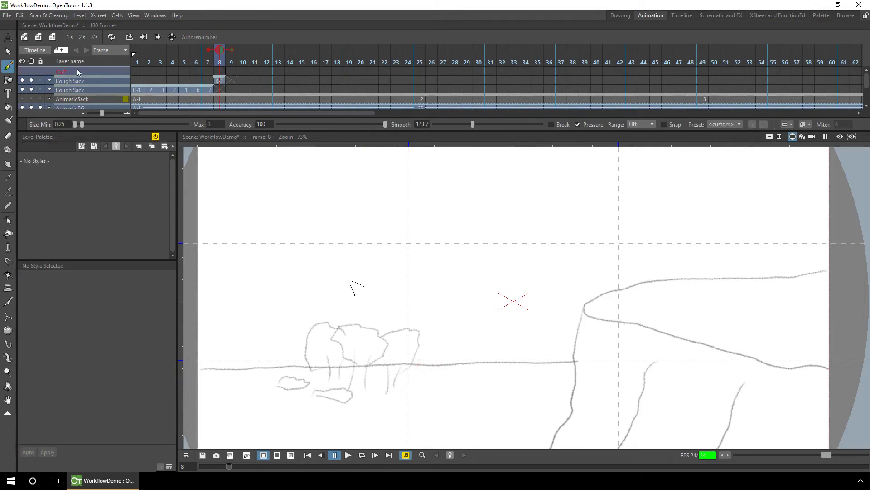
scroll(78, 69, "down", 1)
left_click(218, 73)
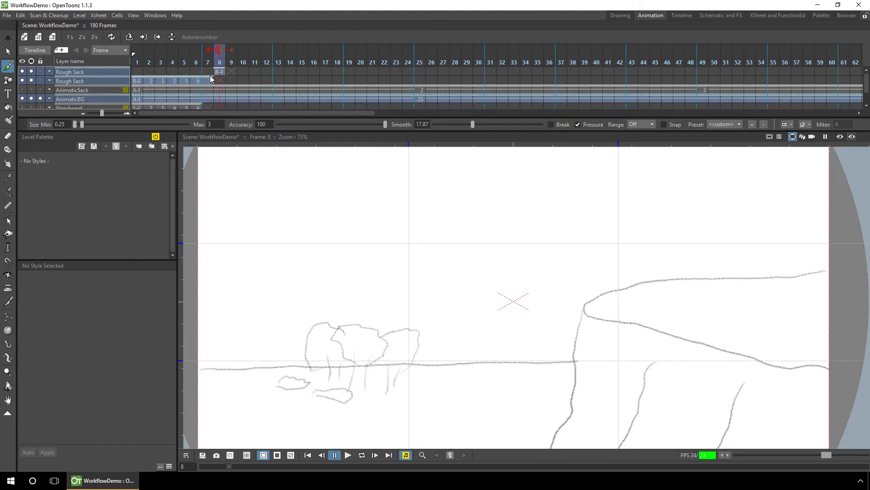
double_click(83, 70)
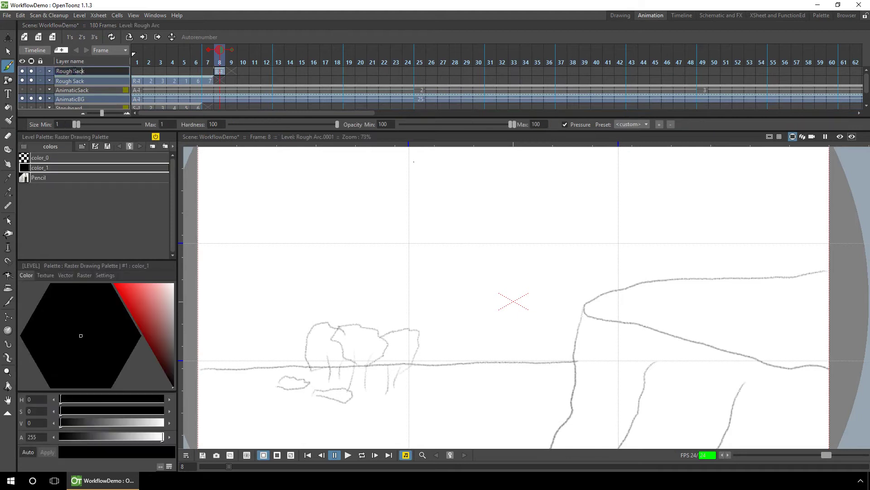
left_click_drag(74, 71, 90, 65)
key("Return")
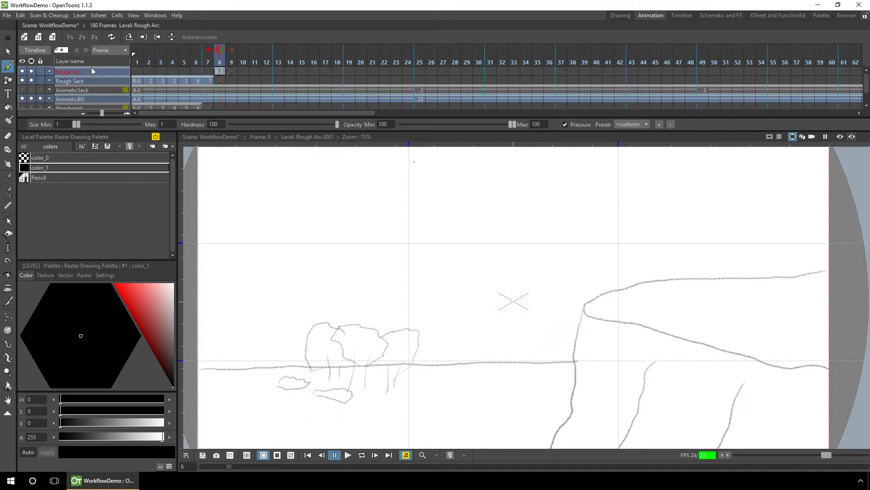
Move the Rough Arc layer below Rough Sack and hold its drawing over frames 7 to 10
left_click_drag(92, 68, 91, 81)
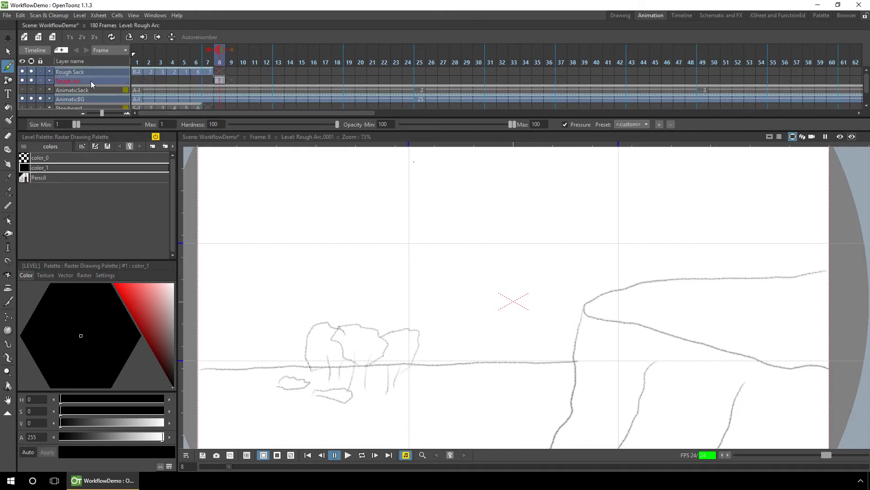
left_click(227, 80)
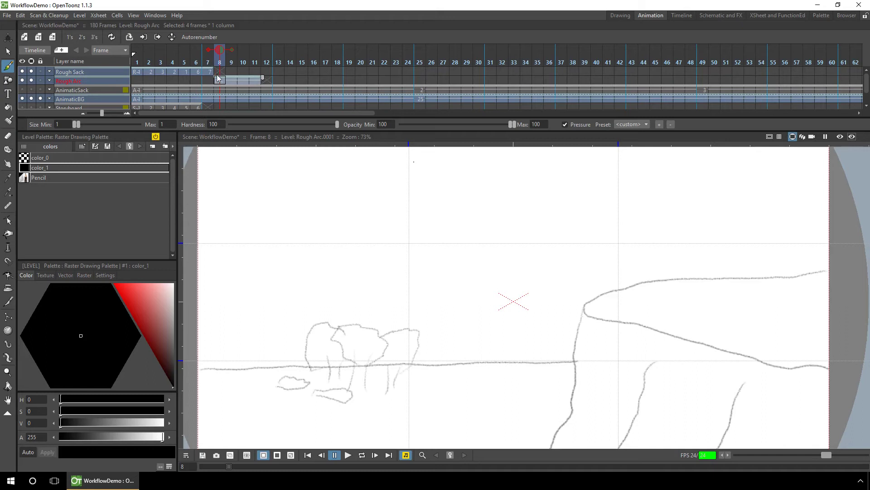
left_click(207, 61)
left_click(199, 59)
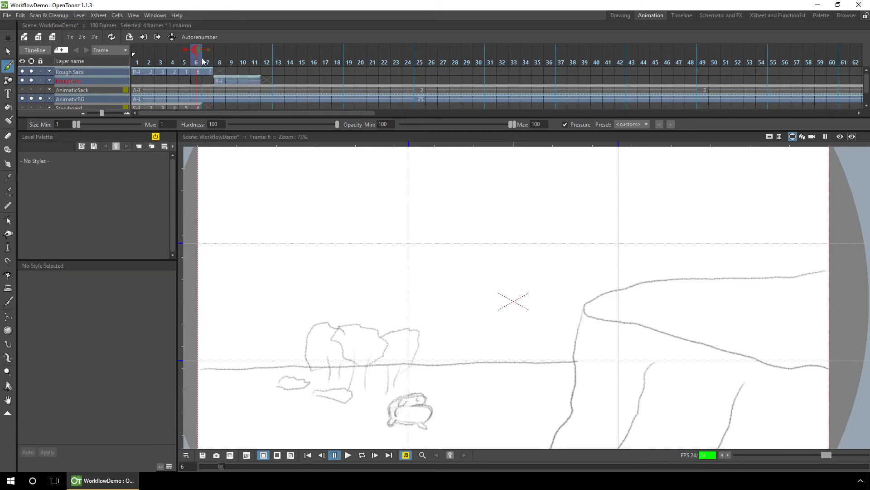
left_click(206, 59)
left_click_drag(218, 78, 209, 79)
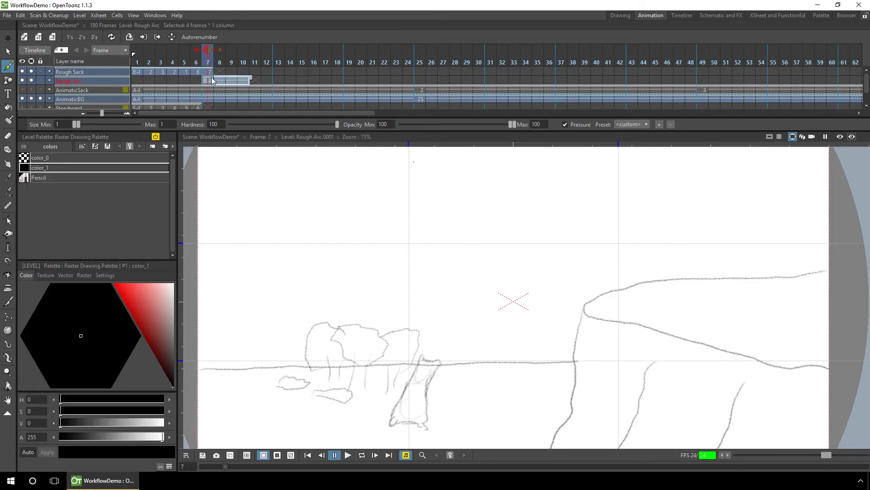
left_click(209, 81)
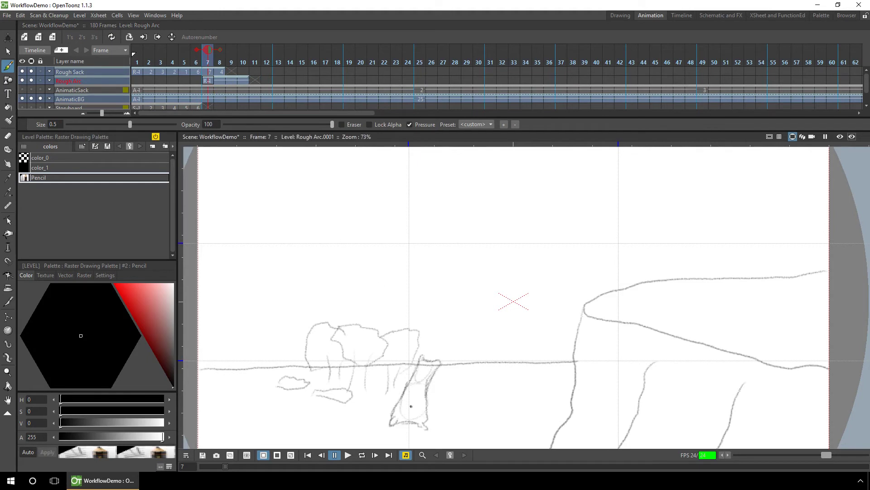
Draw a high Pencil jump arc on Rough Arc from the stretched sack to the cliff edge, erasing and redrawing stray parts
mouse_move(415, 397)
left_mouse_down()
mouse_move(440, 280)
mouse_move(557, 170)
mouse_move(581, 182)
mouse_move(637, 296)
left_mouse_up()
left_click(220, 60)
left_click(208, 60)
mouse_move(585, 216)
left_mouse_down()
mouse_move(631, 271)
mouse_move(605, 236)
left_mouse_up()
key("e")
key("b")
key("e")
mouse_move(489, 207)
left_mouse_down()
mouse_move(521, 182)
mouse_move(594, 200)
mouse_move(619, 249)
mouse_move(626, 307)
left_mouse_up()
key("b")
key("e")
key("b")
key("e")
left_click_drag(629, 267, 640, 319)
Insert an empty cell at frame 8 of Rough Sack and draw the sack tumbling at the peak of the arc
left_click(209, 71)
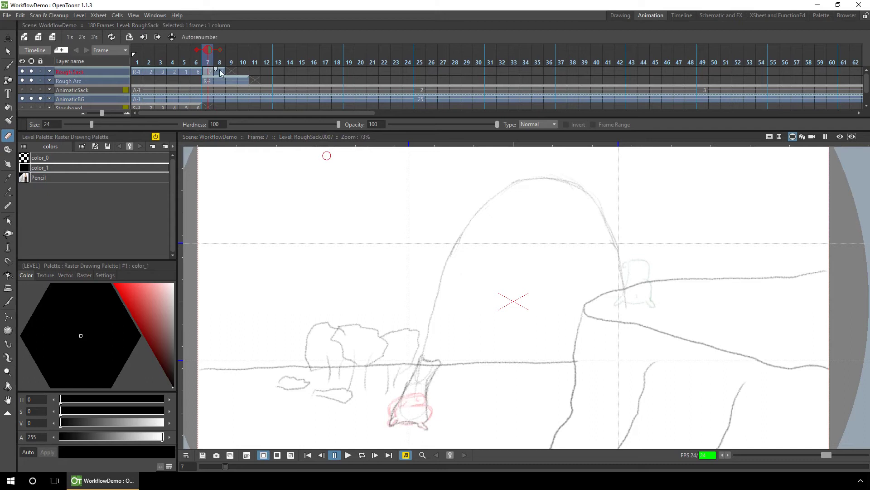
left_click(219, 73)
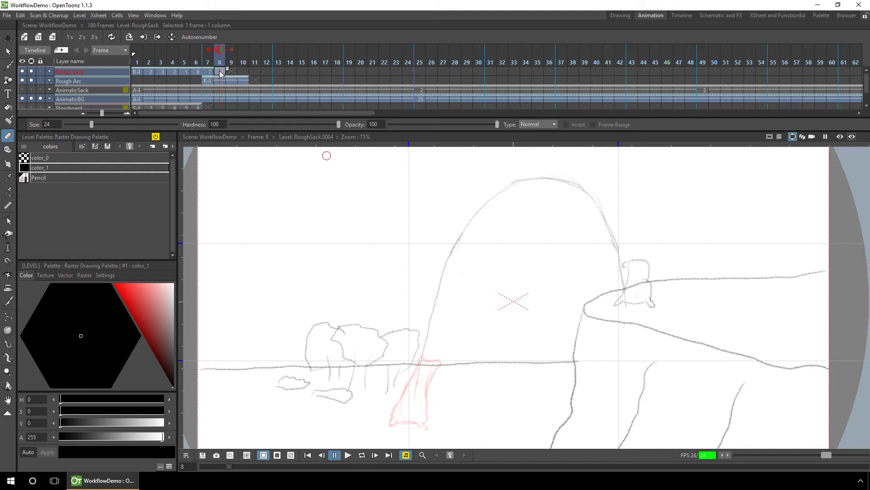
key("Insert")
key("b")
left_click(91, 177)
left_click_drag(548, 180, 544, 208)
mouse_move(519, 180)
left_mouse_down()
mouse_move(542, 181)
mouse_move(544, 210)
left_mouse_up()
left_click_drag(565, 196, 567, 201)
left_click_drag(521, 170, 547, 180)
left_click_drag(519, 173, 517, 178)
Insert another empty cell at frame 8 of Rough Sack and draw the sack rising along the first half of the arc
left_click(222, 73)
key("Insert")
left_click_drag(463, 230, 458, 259)
mouse_move(447, 212)
left_mouse_down()
mouse_move(464, 223)
mouse_move(459, 263)
left_mouse_up()
left_click_drag(443, 213, 461, 208)
left_click_drag(472, 249, 474, 260)
left_click_drag(459, 229, 479, 245)
left_click_drag(444, 215, 453, 258)
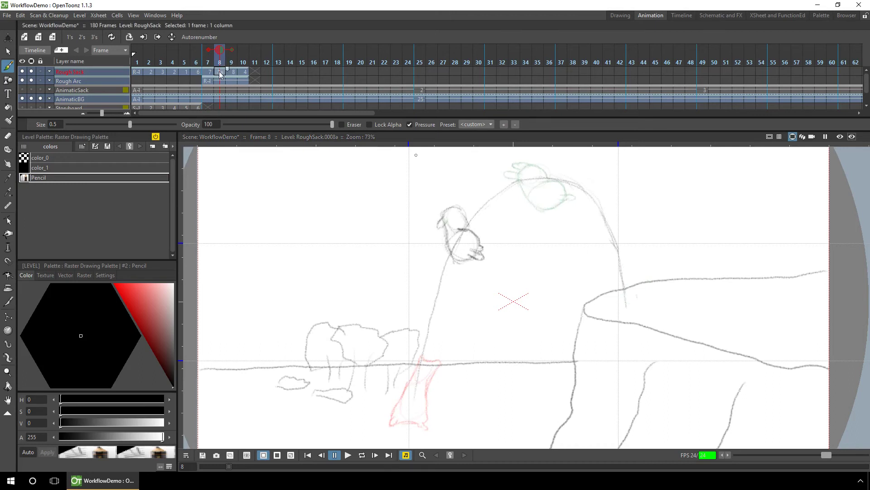
Insert an empty cell at frame 10 of Rough Sack and shift the sack on frame 11 closer to the cliff edge
key("s")
left_click(243, 71)
key("Insert")
key("b")
left_click(255, 72)
key("s")
left_click_drag(600, 237, 692, 334)
mouse_move(644, 289)
left_mouse_down()
mouse_move(631, 286)
mouse_move(605, 302)
left_mouse_up()
Draw the sack squashed on landing at the cliff edge on frame 10 of Rough Sack
key("b")
mouse_move(602, 306)
left_mouse_down()
mouse_move(634, 307)
mouse_move(638, 295)
mouse_move(612, 283)
mouse_move(624, 289)
mouse_move(622, 270)
mouse_move(637, 288)
left_mouse_up()
key(".")
left_click_drag(612, 281, 606, 274)
mouse_move(630, 277)
left_mouse_down()
mouse_move(633, 268)
mouse_move(636, 282)
mouse_move(613, 258)
mouse_move(602, 307)
left_mouse_up()
key(".")
Insert an empty cell at frame 11 and draw the sack stretching back up on the cliff edge
left_click(255, 72)
key("Insert")
left_click_drag(608, 304, 640, 308)
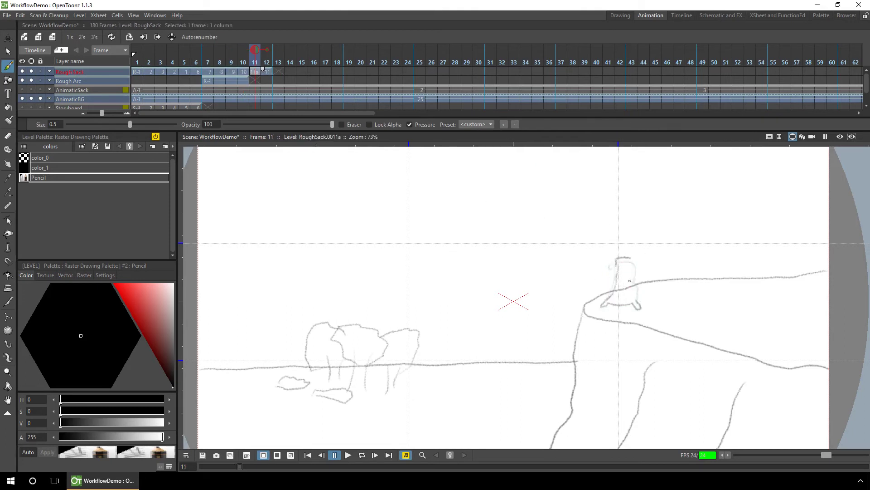
left_click_drag(630, 258, 638, 301)
Autorenumber the Rough Sack drawings on frames 1 to 12
left_click_drag(266, 72, 136, 72)
left_click(199, 37)
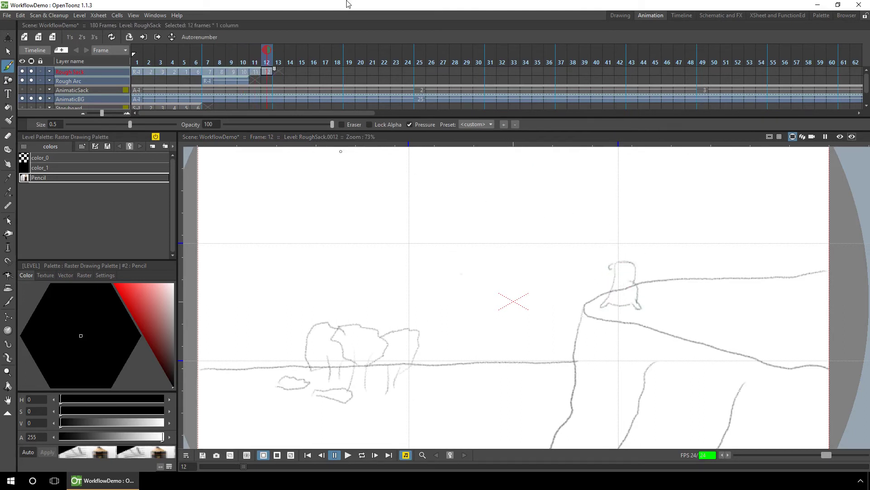
Step through the Rough Sack poses on frames 1 to 12 and recheck the jump on frames 7 to 9
left_click(137, 65)
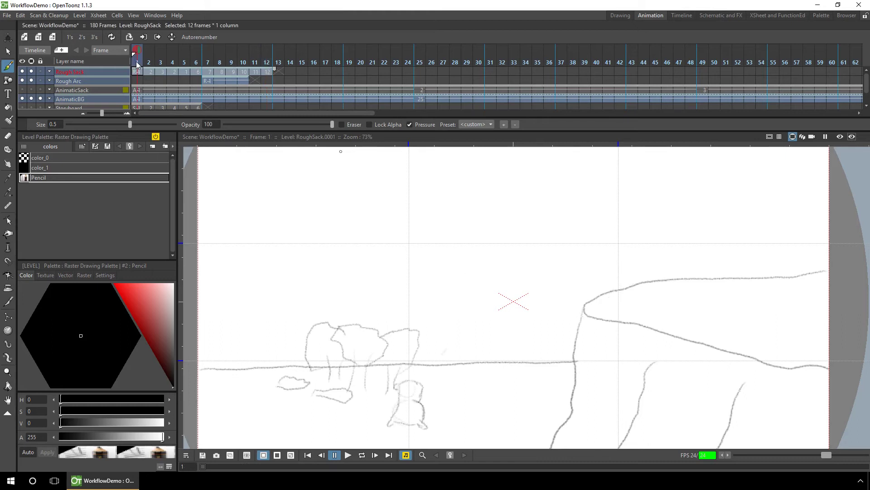
left_click(150, 63)
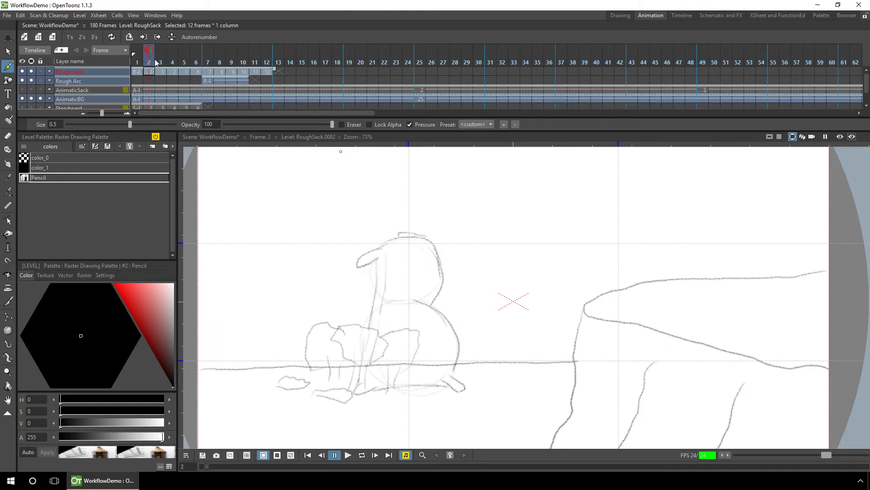
left_click(162, 63)
left_click(173, 63)
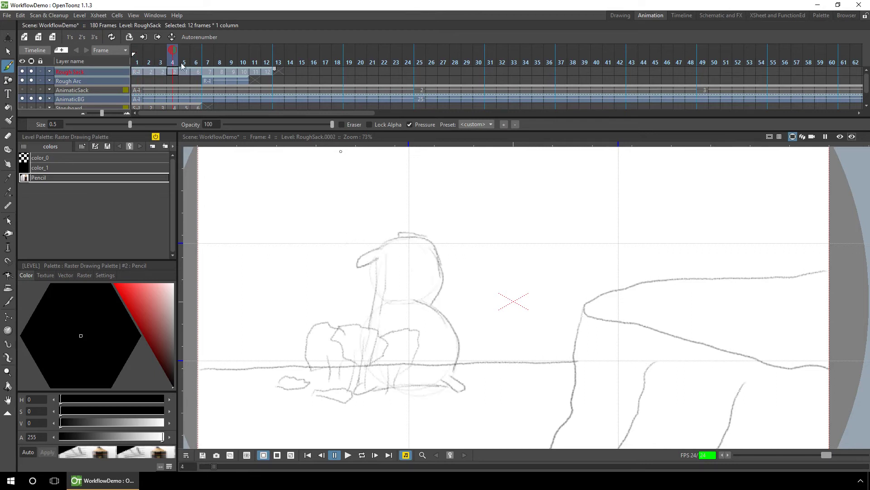
left_click(185, 64)
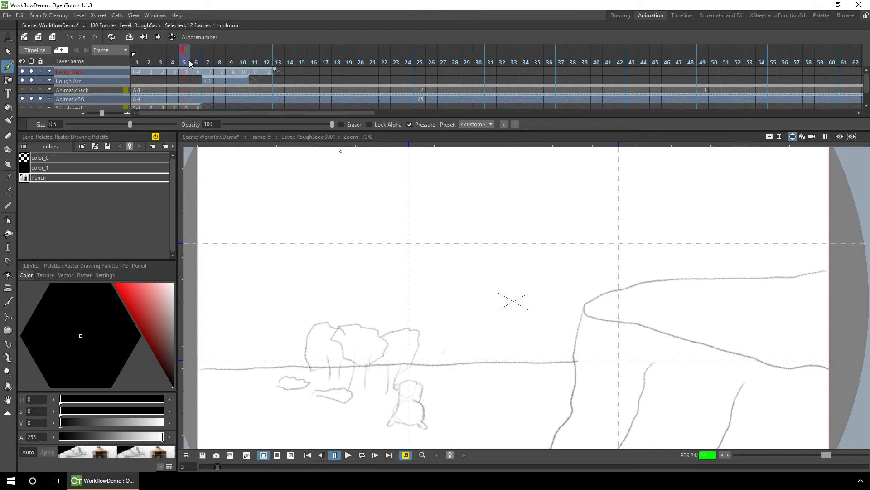
left_click(197, 63)
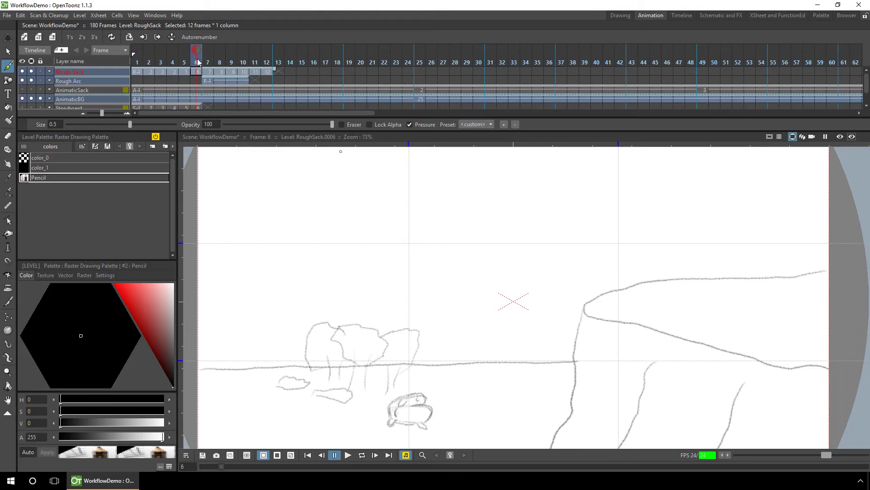
left_click(208, 63)
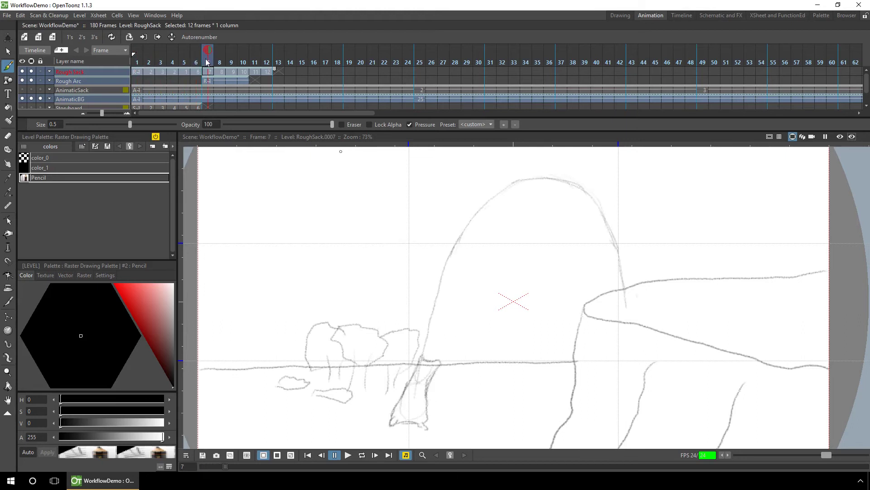
left_click(220, 62)
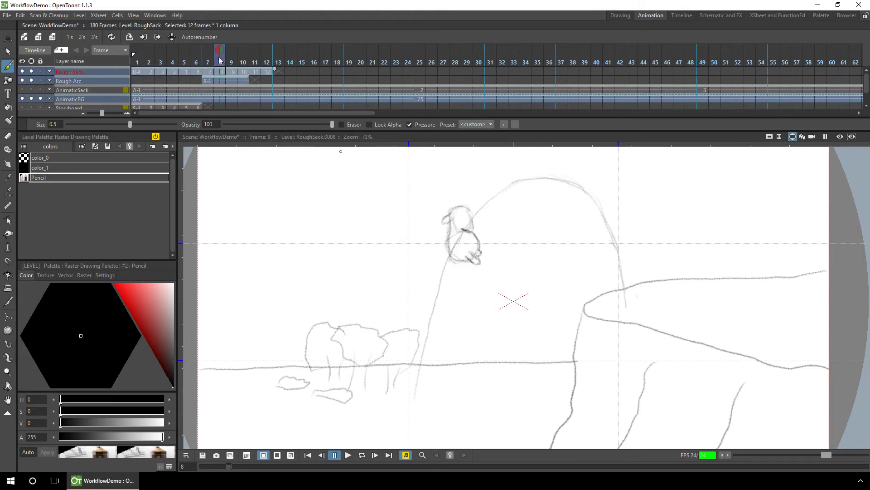
left_click(231, 63)
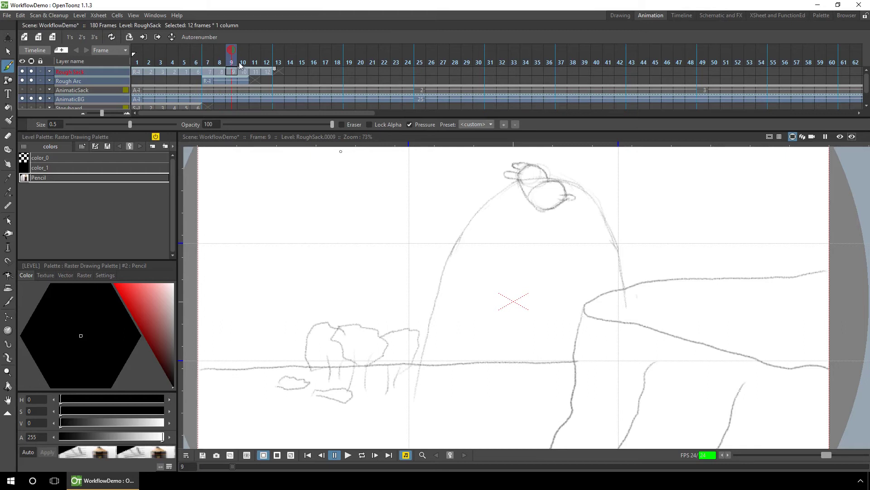
left_click(243, 63)
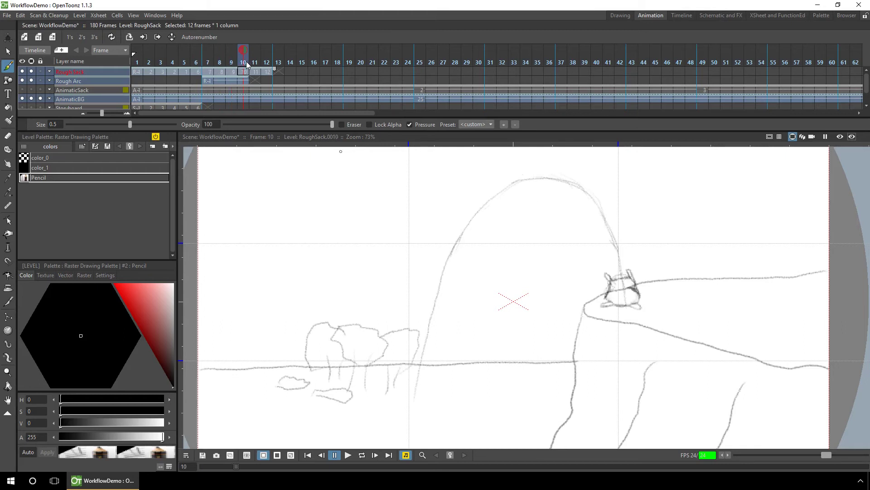
left_click(255, 64)
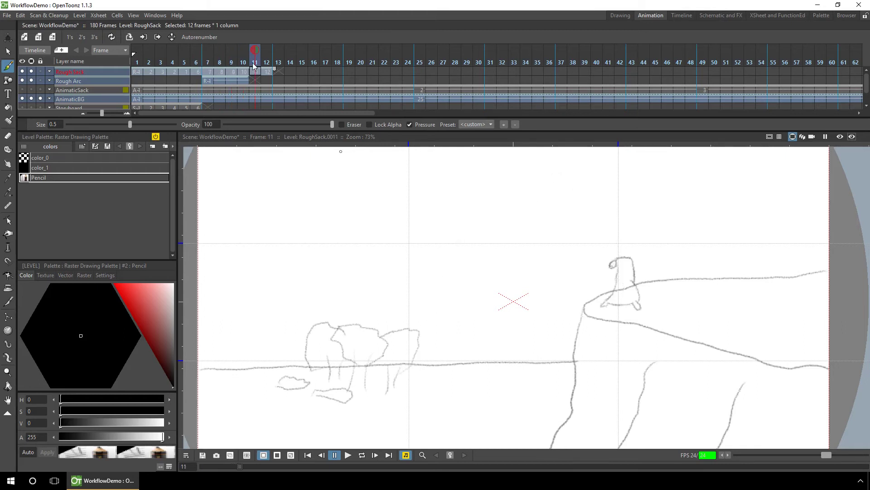
left_click(266, 64)
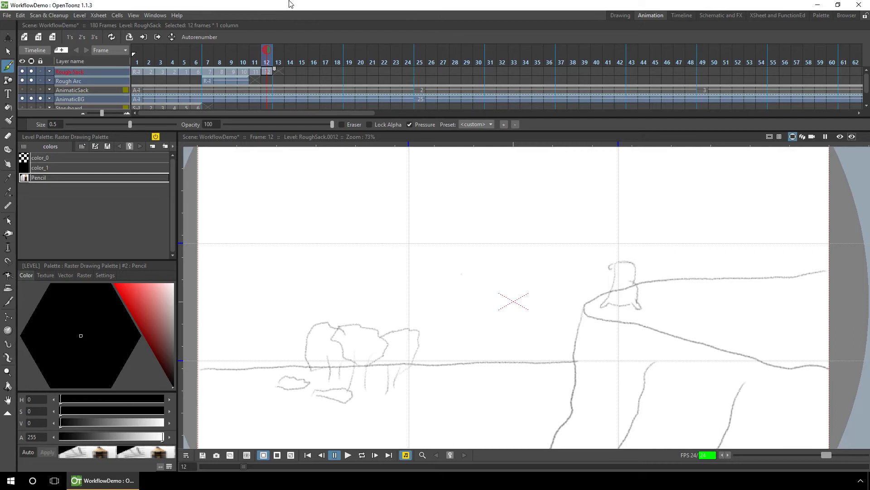
left_click(209, 64)
left_click(219, 64)
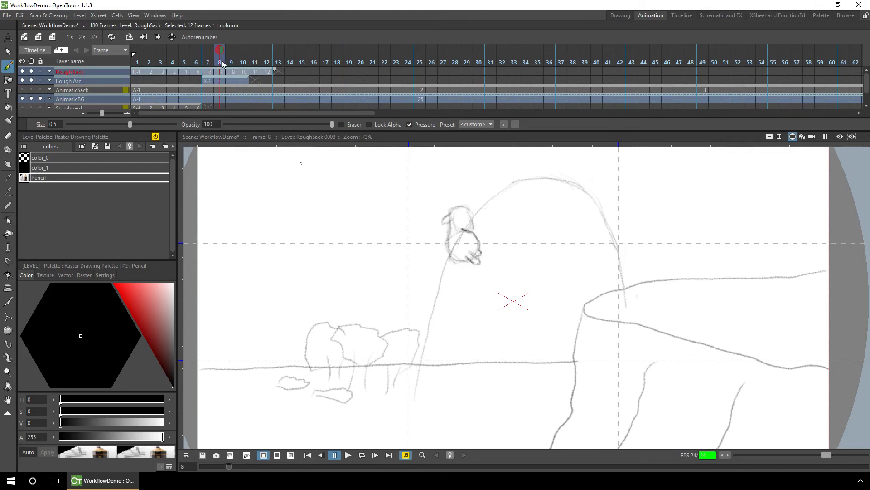
left_click(208, 62)
left_click(220, 62)
left_click(231, 62)
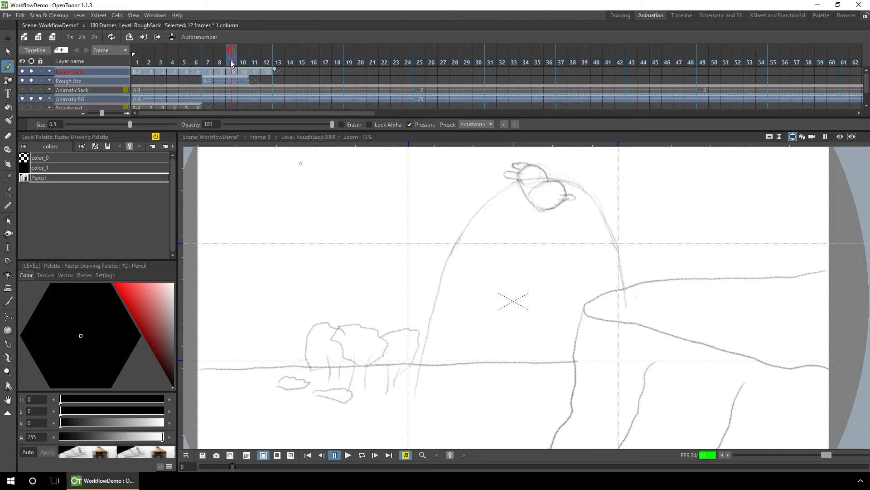
Draw an in-between of the sack rising along the jump arc in the empty cell at frame 8 of Rough Sack
left_click_drag(232, 64, 211, 67)
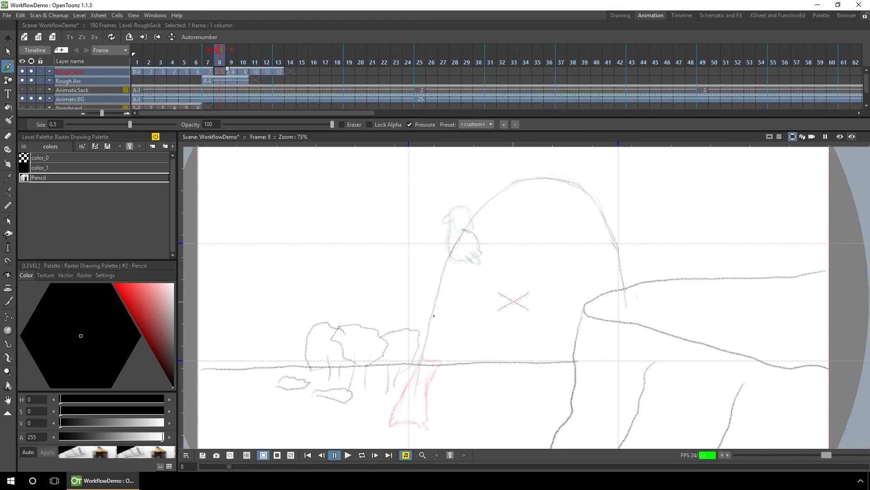
mouse_move(426, 283)
left_mouse_down()
mouse_move(426, 328)
mouse_move(449, 335)
left_mouse_up()
mouse_move(454, 326)
left_mouse_down()
mouse_move(431, 268)
mouse_move(454, 313)
left_mouse_up()
left_click_drag(423, 306, 419, 332)
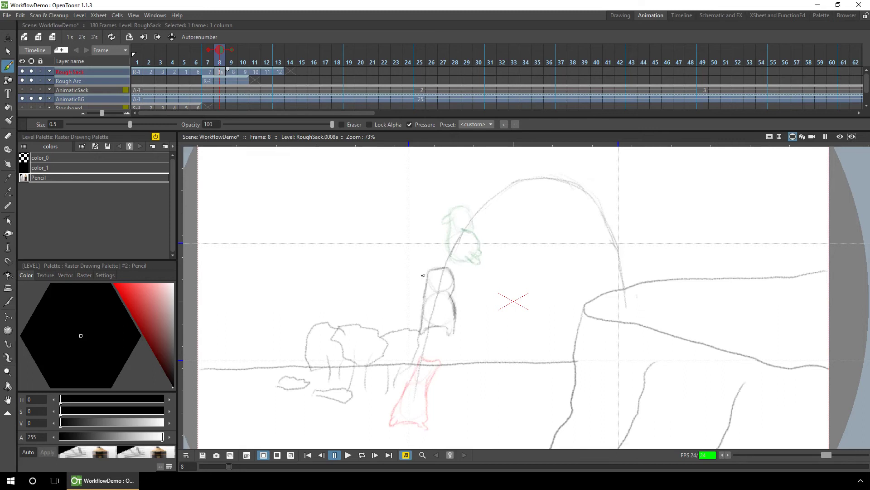
left_click_drag(426, 273, 420, 287)
Insert an empty cell at frame 9 and draw the sack farther up the rising side of the arc
left_click(231, 72)
key("Insert")
mouse_move(447, 261)
left_mouse_down()
mouse_move(446, 289)
mouse_move(457, 265)
left_mouse_up()
mouse_move(446, 236)
left_mouse_down()
mouse_move(431, 274)
mouse_move(453, 266)
mouse_move(421, 254)
left_mouse_up()
Insert an empty cell at frame 8 and draw the stretched sack leaving the ground near the start of the arc
left_click(218, 72)
key("Insert")
left_click_drag(436, 326, 437, 335)
mouse_move(426, 318)
left_mouse_down()
mouse_move(416, 351)
mouse_move(444, 364)
mouse_move(450, 317)
left_mouse_up()
mouse_move(447, 306)
left_mouse_down()
mouse_move(421, 325)
mouse_move(447, 358)
left_mouse_up()
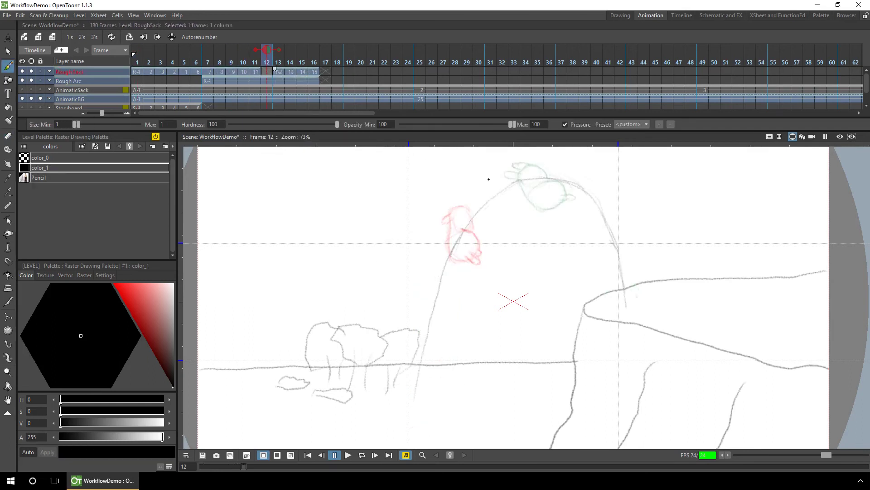
Draw the sack nearing the top of the arc on frame 12 and autorenumber the Rough Sack drawings on frames 1 to 16
key("period")
key("comma")
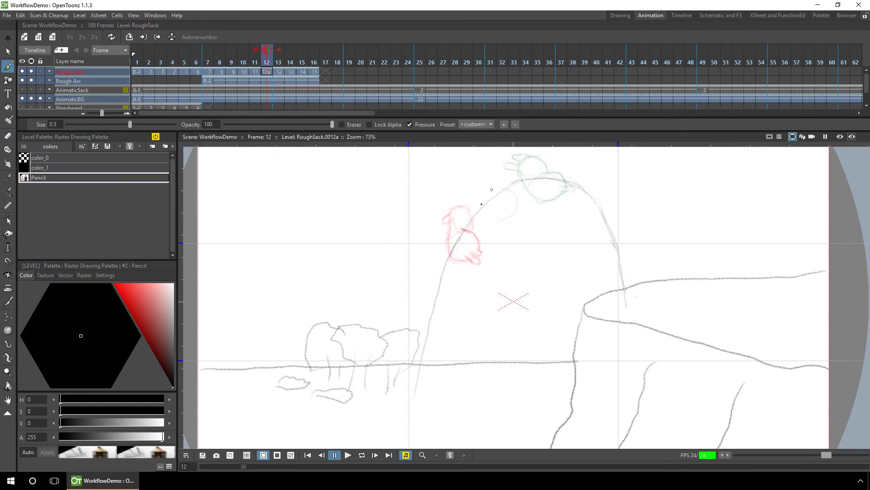
left_click_drag(481, 204, 496, 221)
mouse_move(501, 186)
left_mouse_down()
mouse_move(524, 216)
mouse_move(467, 188)
mouse_move(499, 221)
left_mouse_up()
left_click_drag(315, 71, 136, 72)
left_click(199, 37)
Insert an empty cell at frame 14 and draw the sack starting down the far side of the arc
left_click(290, 72)
key("Insert")
left_click_drag(587, 199, 605, 220)
mouse_move(595, 180)
left_mouse_down()
mouse_move(576, 185)
mouse_move(613, 199)
mouse_move(585, 186)
mouse_move(582, 168)
left_mouse_up()
key("e")
key("b")
Insert an empty cell at frame 15, draw the stretched sack falling toward the cliff, and autorenumber frames 1 to 18
left_click(301, 71)
key("Insert")
key("e")
key("ctrl+s")
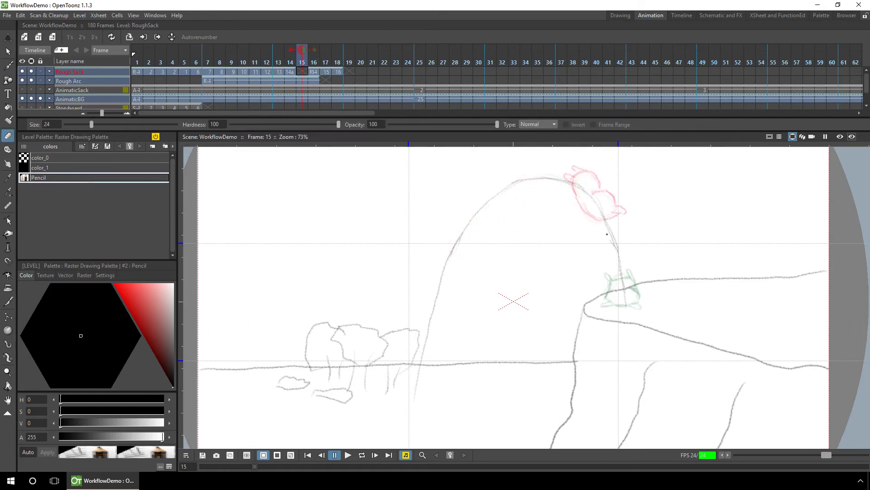
key("b")
mouse_move(597, 226)
left_mouse_down()
mouse_move(614, 250)
mouse_move(617, 283)
left_mouse_up()
left_click_drag(615, 249, 633, 285)
mouse_move(598, 230)
left_mouse_down()
mouse_move(590, 218)
mouse_move(609, 215)
left_mouse_up()
left_click_drag(338, 72, 138, 74)
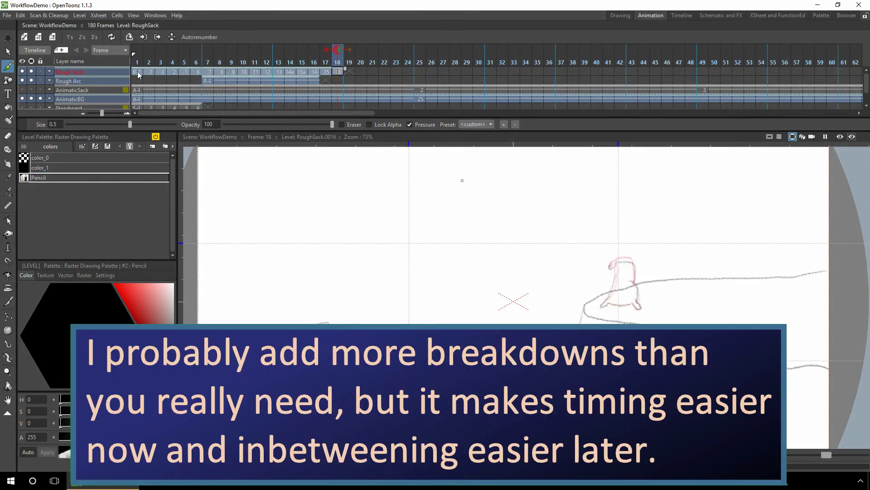
left_click(199, 37)
Rework the sack's landing squash at the cliff edge on frame 16 of Rough Sack
left_click(314, 71)
key("e")
scroll(607, 267, "down", 2)
scroll(608, 268, "up", 3)
key("b")
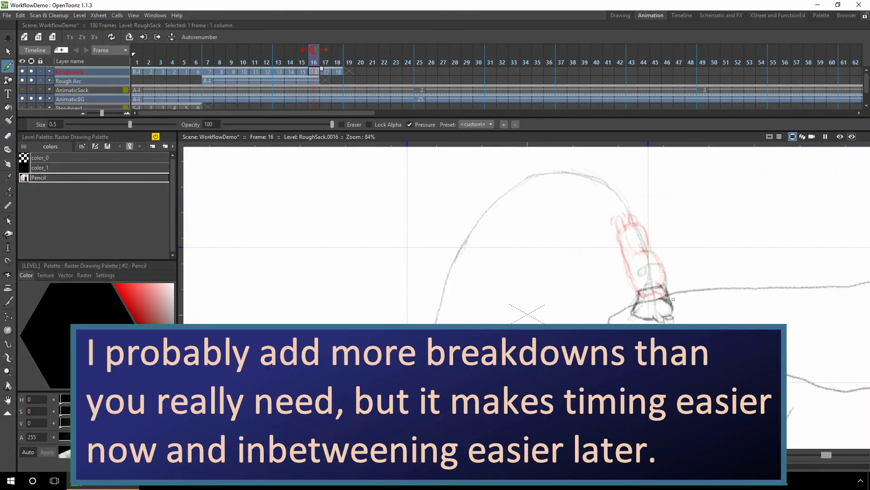
left_click_drag(639, 297, 643, 284)
mouse_move(653, 282)
left_mouse_down()
mouse_move(671, 301)
mouse_move(666, 320)
mouse_move(636, 315)
left_mouse_up()
Rework the sack's recovery poses on the cliff edge on frames 17 and 18
key(".")
key("e")
key("b")
left_click_drag(649, 266, 637, 272)
mouse_move(657, 287)
left_mouse_down()
mouse_move(673, 305)
mouse_move(664, 320)
left_mouse_up()
key(".")
mouse_move(660, 269)
left_mouse_down()
mouse_move(637, 272)
mouse_move(670, 288)
left_mouse_up()
left_click_drag(657, 287, 673, 317)
Extend the Rough Arc drawing to frame 18 and scrub through the sack poses to check the motion
left_click(313, 80)
left_click_drag(322, 78, 342, 78)
left_click_drag(349, 55, 264, 56)
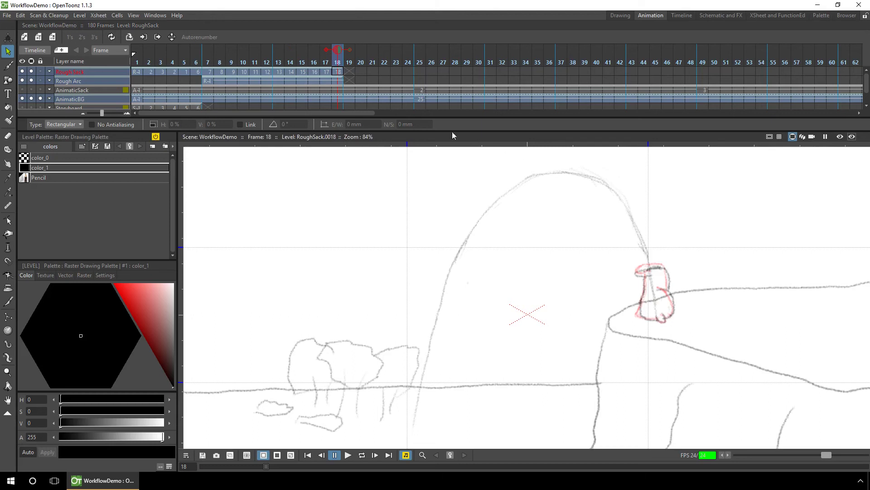
mouse_move(337, 62)
left_mouse_down()
mouse_move(208, 62)
mouse_move(338, 67)
left_mouse_up()
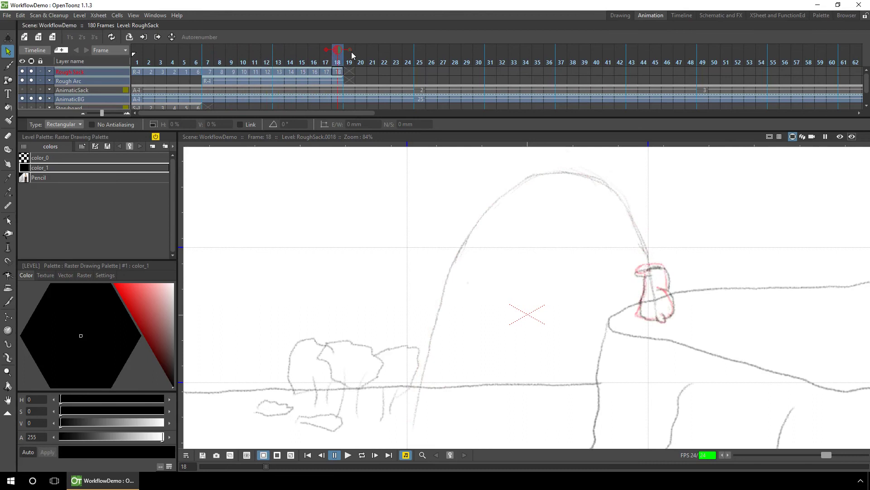
left_click(209, 64)
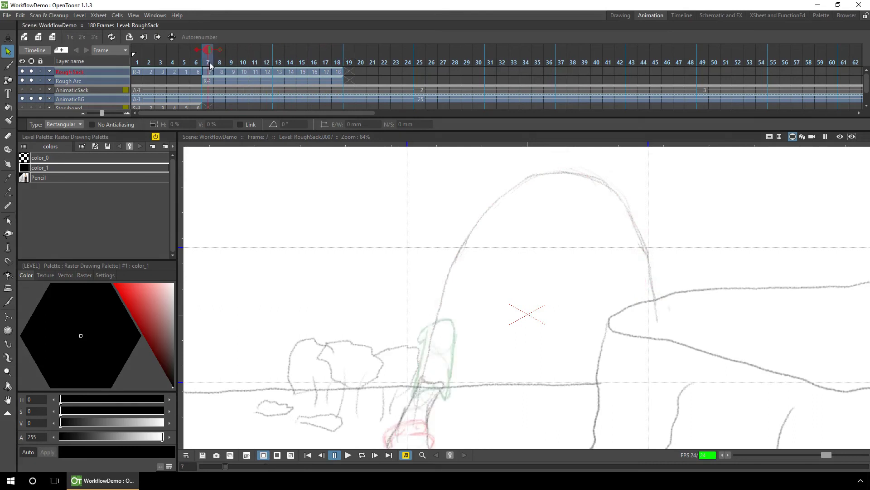
mouse_move(210, 66)
left_mouse_down()
mouse_move(312, 55)
mouse_move(337, 62)
left_mouse_up()
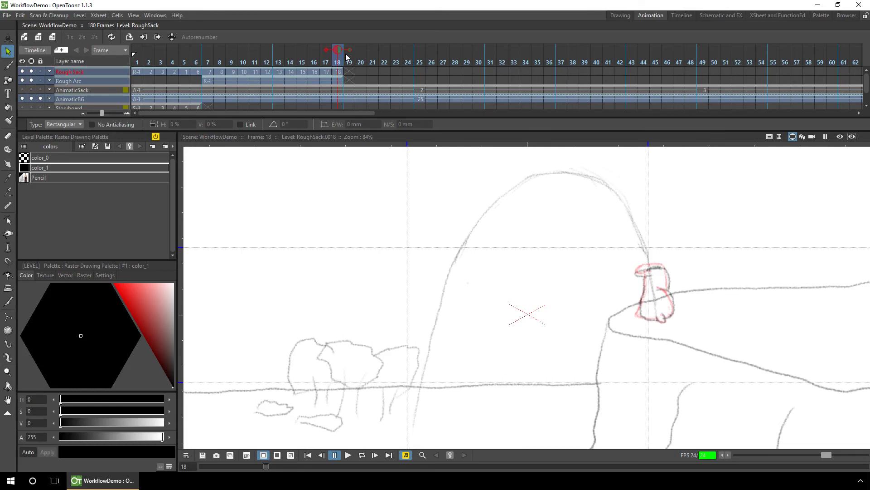
mouse_move(137, 63)
left_mouse_down()
mouse_move(162, 62)
mouse_move(149, 62)
left_mouse_up()
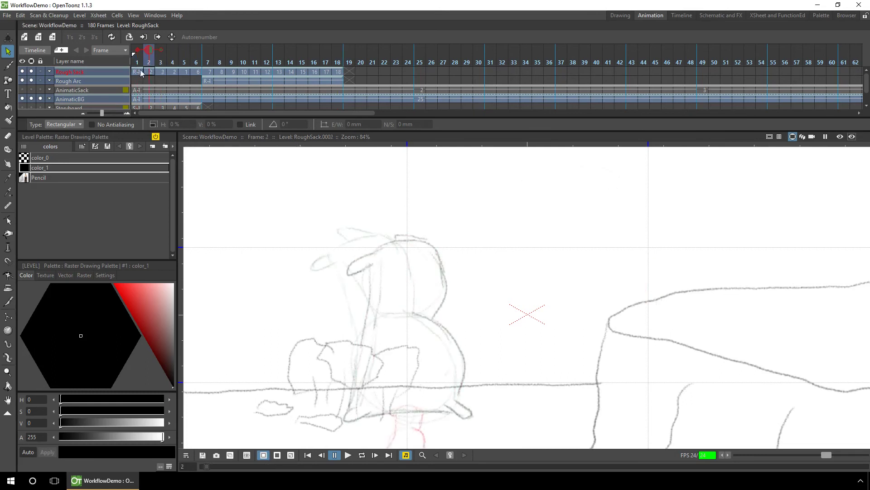
Hold the first Rough Sack drawing through frame 24 and the second through frame 48, following the AnimaticSack timing
left_click(138, 72)
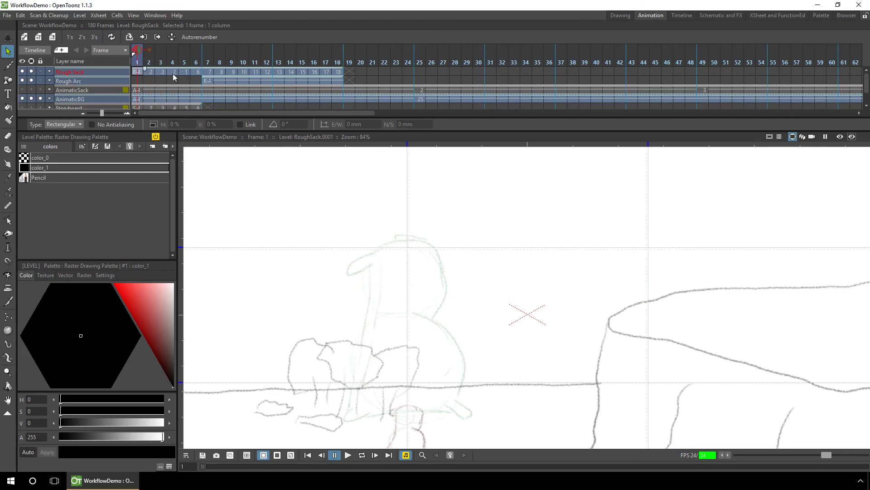
left_click_drag(150, 67, 410, 66)
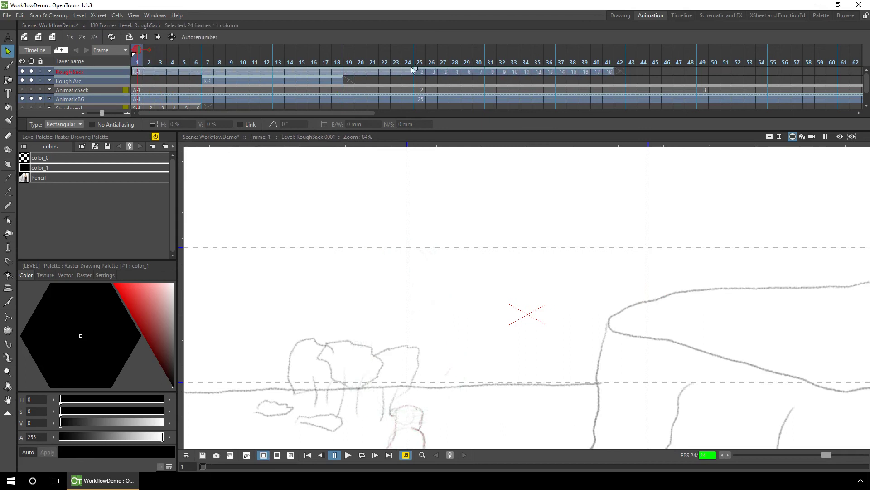
left_click(392, 84)
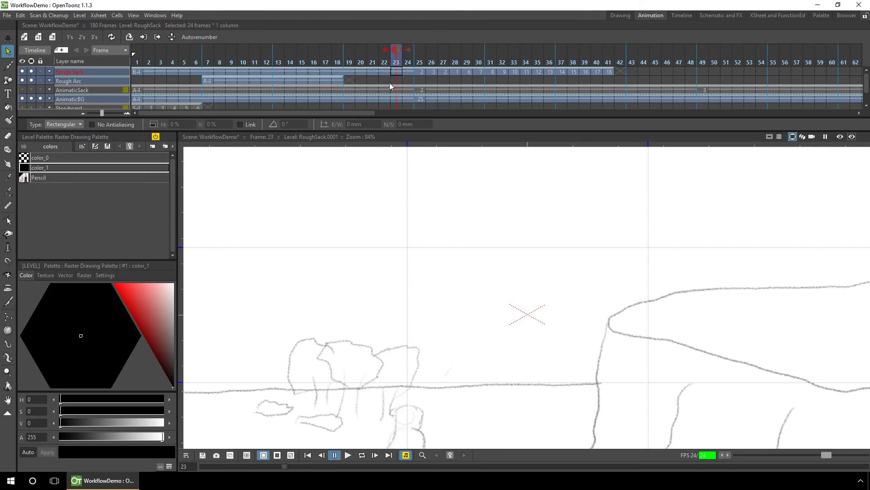
left_click(420, 88)
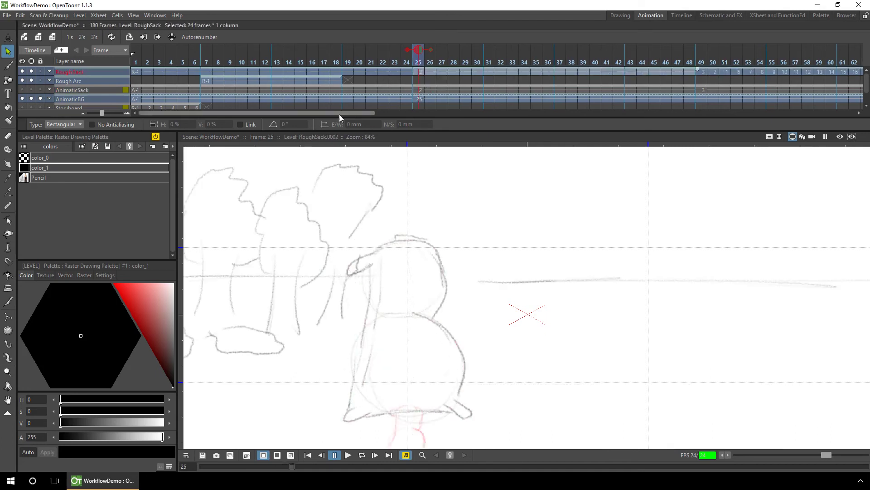
left_click_drag(339, 113, 603, 113)
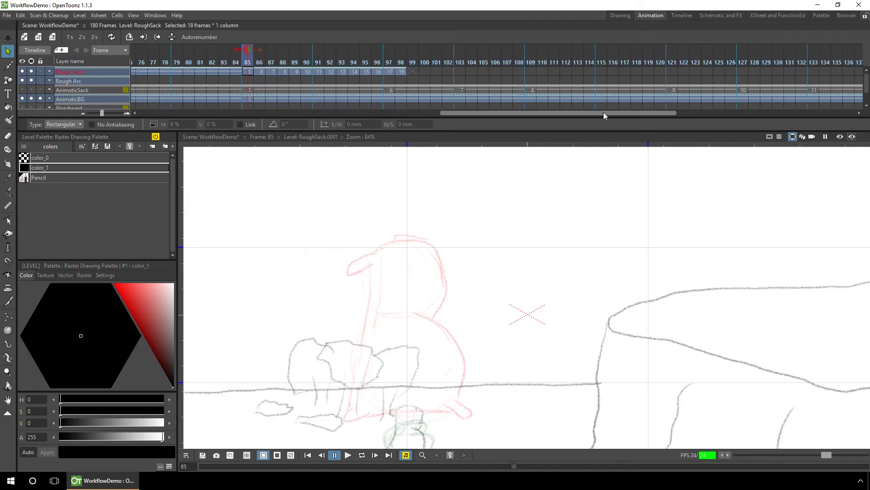
Hold the Rough Sack drawing at frame 85 through frame 96 and drawing 6 through frame 102, matching AnimaticSack
left_click(362, 90)
scroll(421, 363, "down", 2)
left_click(220, 71)
left_click(433, 90)
left_click_drag(227, 69, 644, 63)
left_click(361, 71)
left_click(504, 89)
Expose Rough Sack drawings 7 to 18 on twos starting at frame 103
left_click(432, 72)
left_click(82, 37)
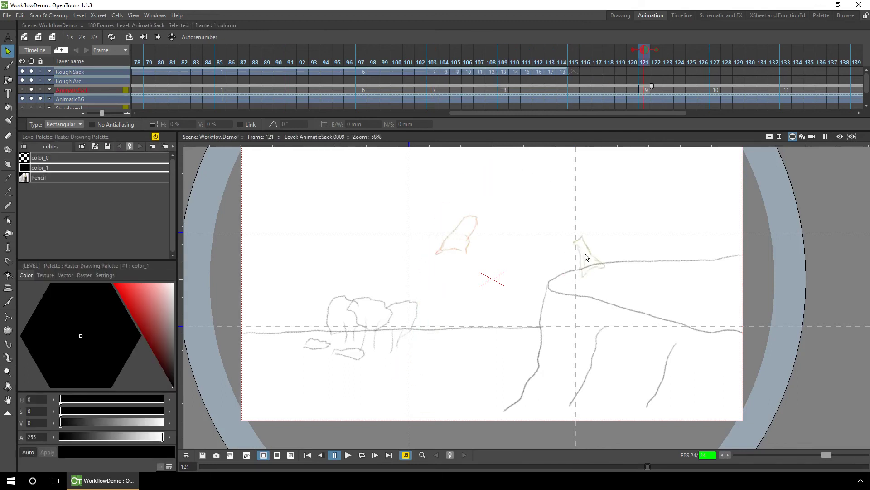
key("ctrl+z")
left_click(81, 37)
Hide the AnimaticSack and Rough Arc layers and preview the timed Rough Sack animation
left_click_drag(433, 62, 857, 62)
left_click(30, 89)
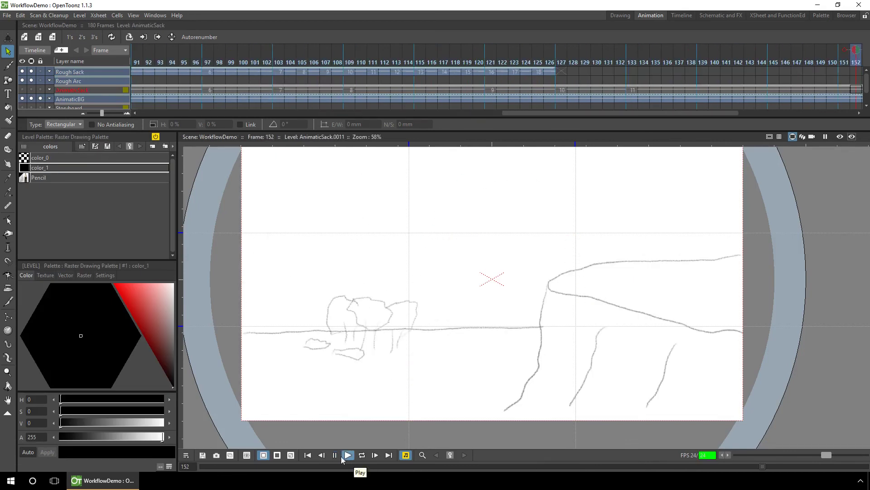
left_click(348, 455)
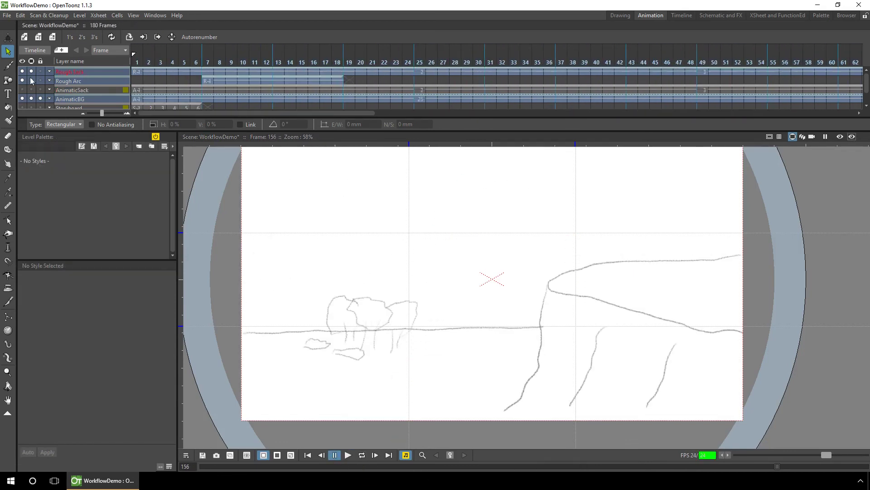
left_click(31, 81)
left_click(22, 80)
left_click_drag(136, 62, 584, 61)
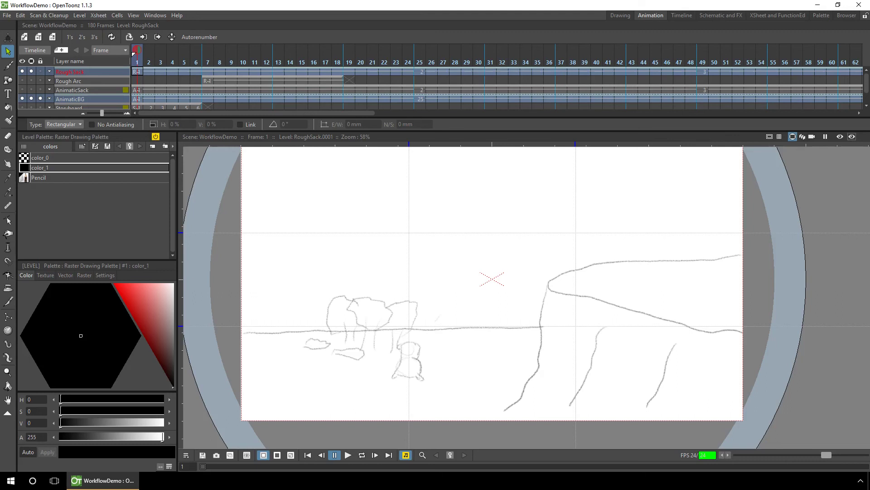
Clear the Rough Sack cells on frames 43 to 48
left_click(136, 72)
left_click(689, 71)
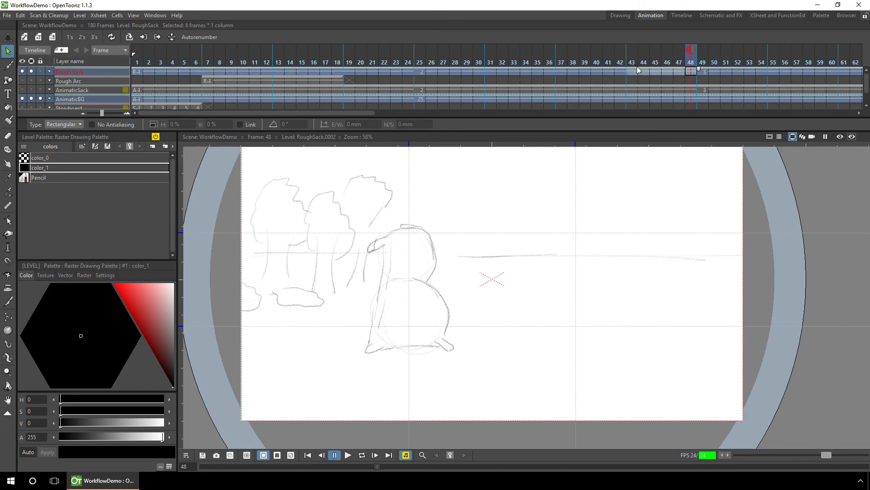
key("Delete")
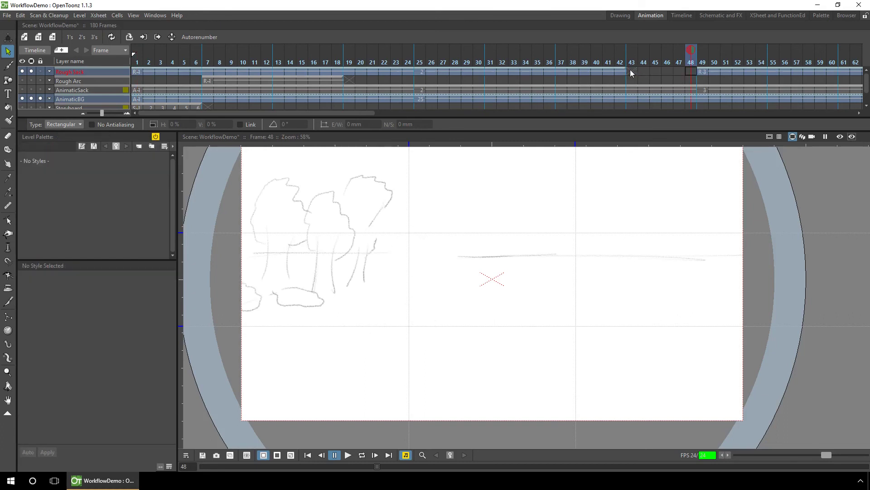
Draw an in-between of the sack on frame 43 of Rough Sack with the Pencil style, using the neighbouring poses as guides
left_click(632, 71)
key("b")
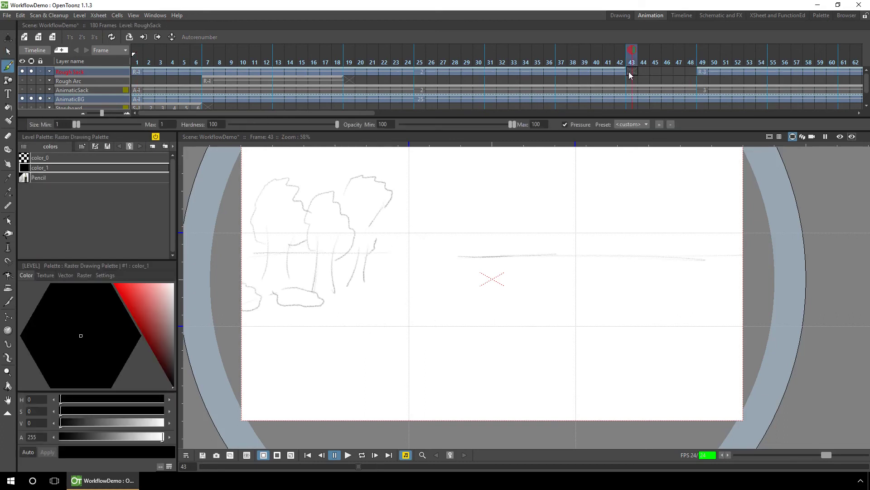
left_click_drag(383, 349, 413, 347)
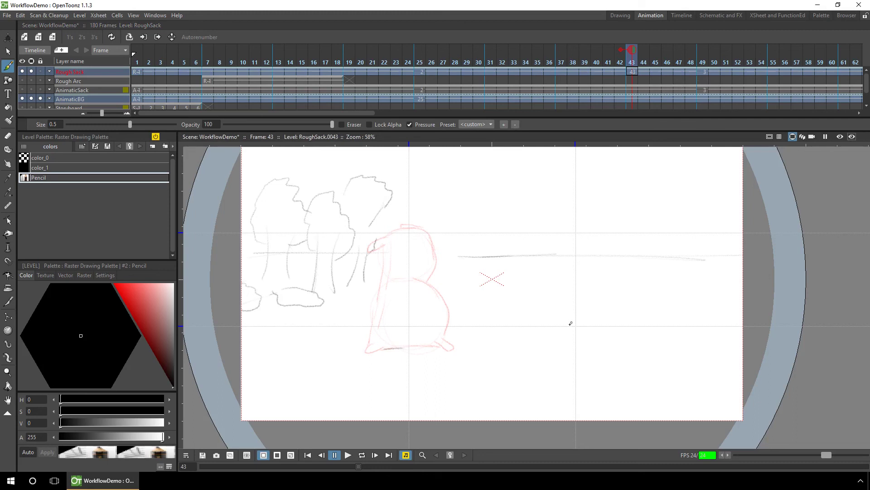
left_click_drag(385, 349, 416, 345)
left_click_drag(378, 249, 370, 347)
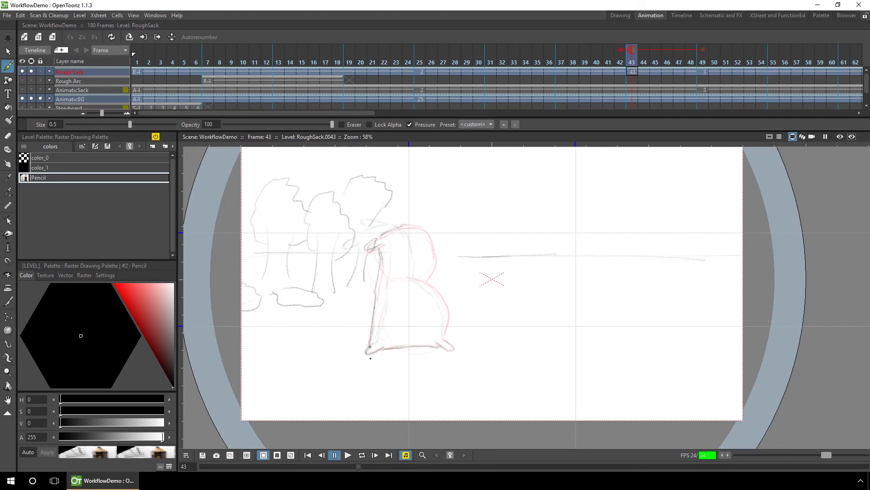
left_click_drag(401, 226, 432, 265)
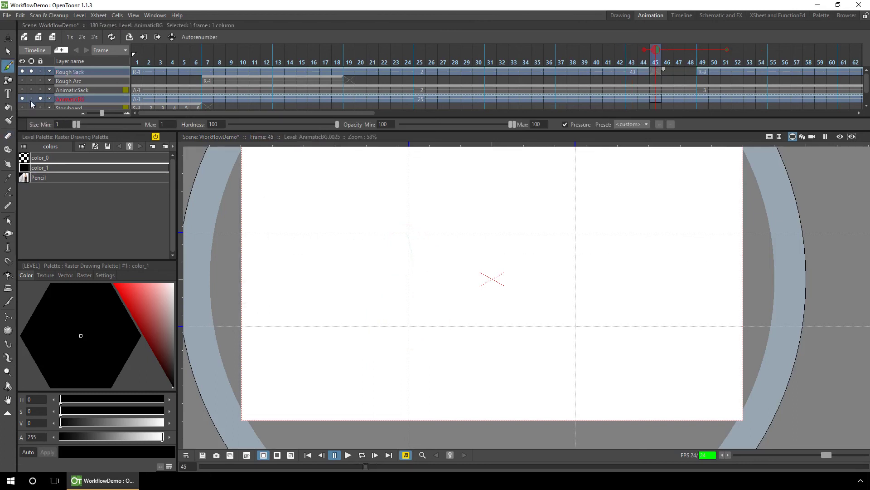
left_click(632, 72)
left_click(93, 177)
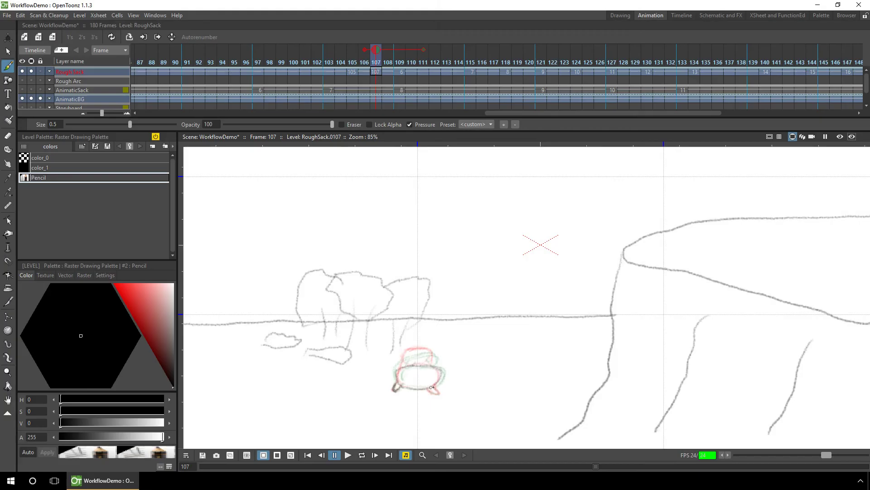
Finish the feet and head of the squashing in-between on frame 107 and check it against frames 101 to 105
left_click_drag(432, 386, 438, 394)
left_click_drag(398, 375, 429, 354)
left_click(305, 71)
left_click(352, 71)
left_click(340, 72)
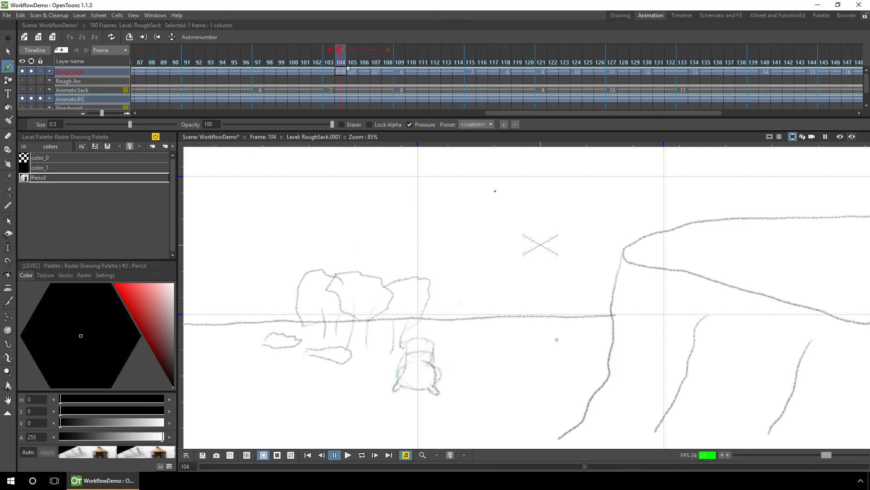
Step through the Rough Sack drawings between frames 85 and 114 to examine the squash before the jump
left_click_drag(499, 112, 433, 113)
left_click(306, 72)
left_click(542, 71)
key("period")
key("period")
key("period")
key("period")
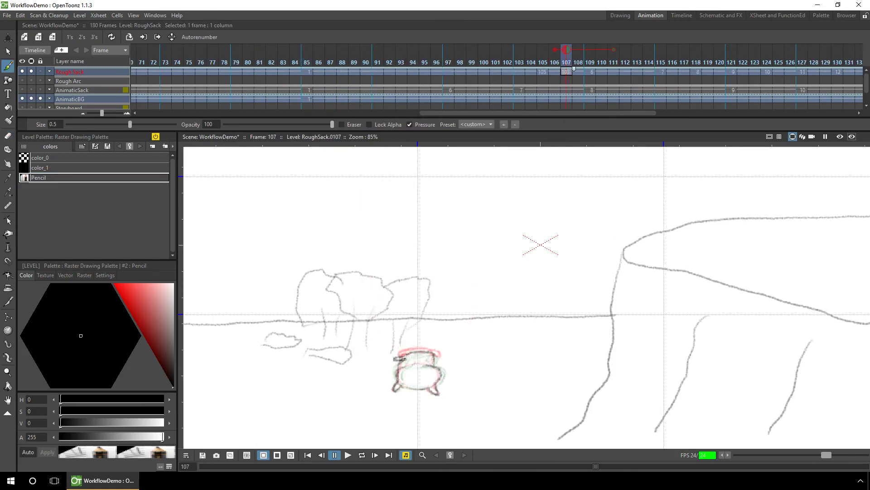
key("a")
key("b")
key("period")
key("period")
key("period")
key("period")
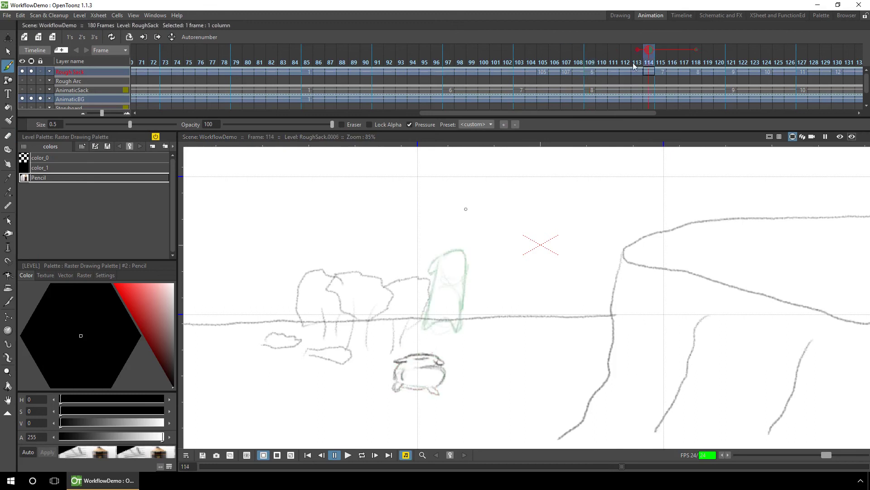
Draw the sack beginning to rise out of the squash on frame 113 of Rough Sack
left_click_drag(413, 349, 409, 353)
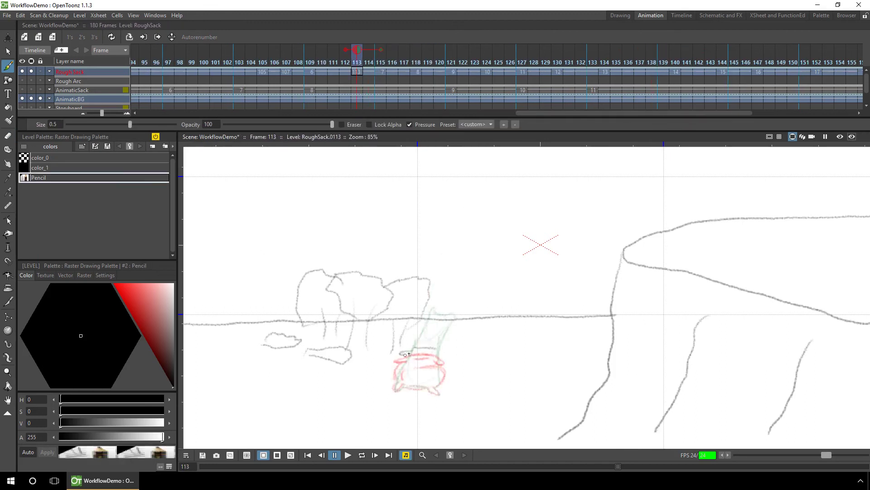
left_click_drag(398, 383, 439, 393)
Select the sack drawing on frame 118 and rotate it about -3.17°
left_click_drag(381, 63, 416, 62)
key("s")
left_click_drag(405, 223, 487, 366)
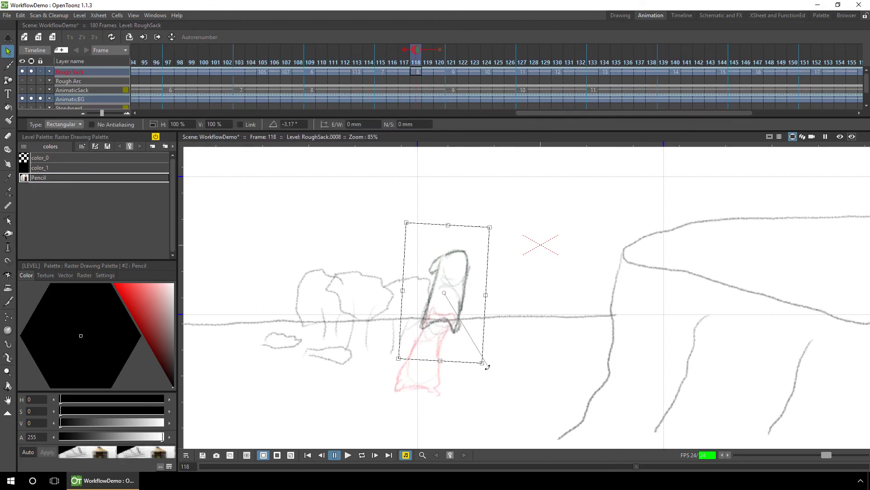
Redraw the top of the stretched sack on frame 115
key("comma")
key("comma")
key("comma")
key("e")
key("b")
left_click_drag(447, 315, 419, 322)
Reselect the sack drawing on frame 118 and rotate it about -5.32°
key("period")
key("period")
key("period")
key("s")
left_click_drag(404, 221, 487, 363)
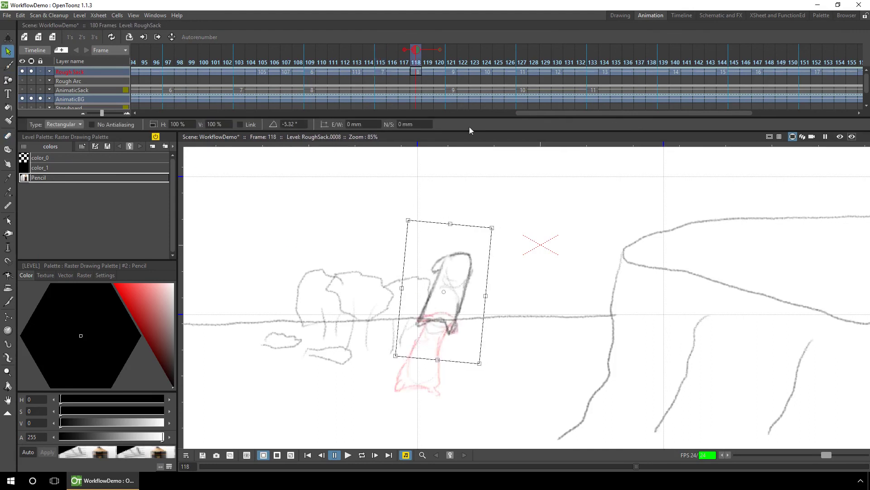
Select the whole stretched sack drawing on frame 115 for adjustment
key("comma")
key("comma")
key("comma")
left_click_drag(369, 266, 472, 429)
Redraw the top and corner flaps of the stretched sack on frame 118 and save the scene
key("period")
key("period")
key("period")
key("e")
key("b")
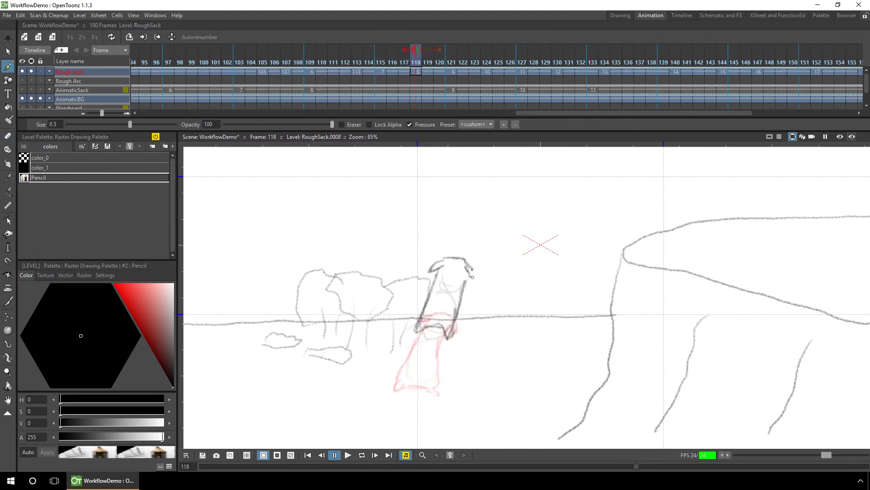
left_click_drag(452, 261, 462, 263)
mouse_move(416, 62)
left_mouse_down()
mouse_move(369, 63)
mouse_move(477, 63)
mouse_move(344, 67)
mouse_move(416, 64)
left_mouse_up()
key("ctrl+s")
Delete the Rough Sack cell at frame 120 and add a short pencil stroke to the sack drawing
key("s")
left_click_drag(381, 382, 490, 232)
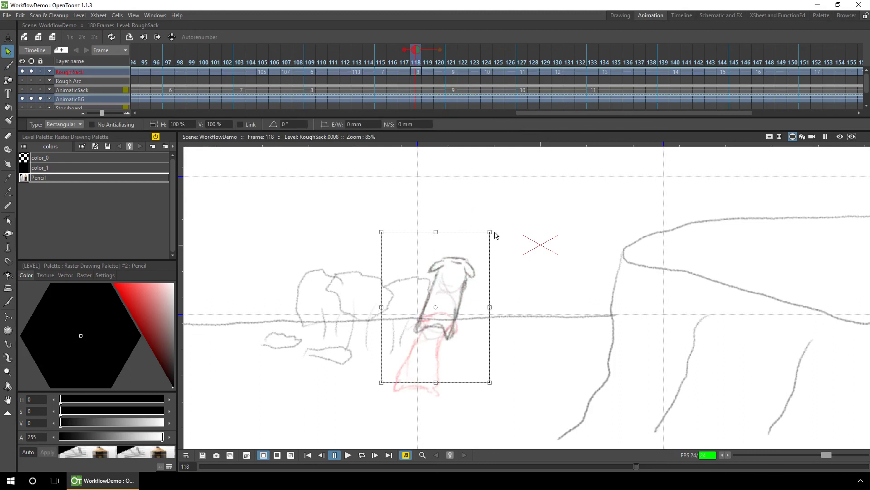
left_click_drag(416, 63, 451, 66)
left_click(439, 71)
key("Delete")
key("b")
left_click_drag(463, 276, 465, 281)
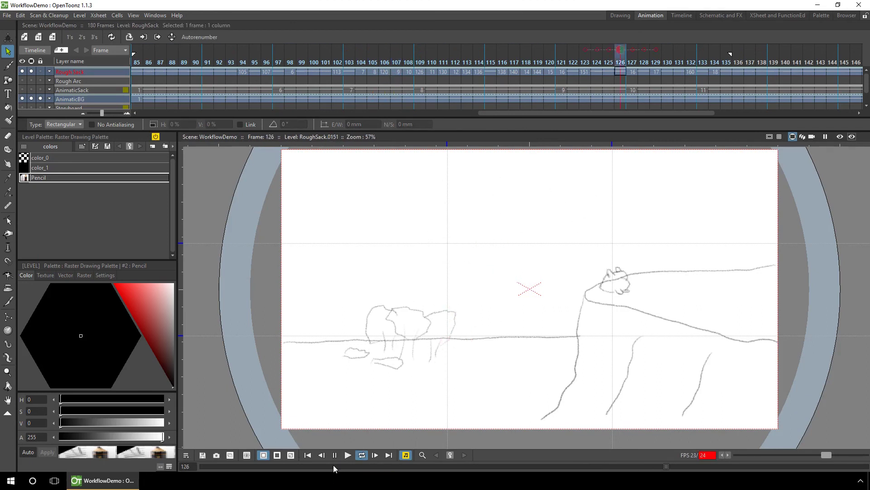
Stop the looped playback and scrub from about frame 98 to 109 to review the sack's motion
left_click(335, 454)
left_click_drag(286, 62, 420, 62)
key("e")
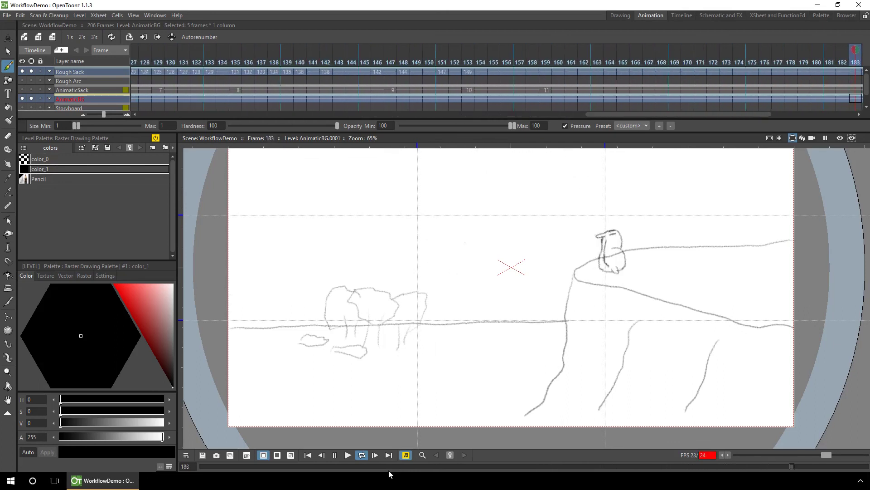
Stop the playback and shorten the held cells from Rough Sack through AnimaticBG so they end at frame 180
left_click(335, 454)
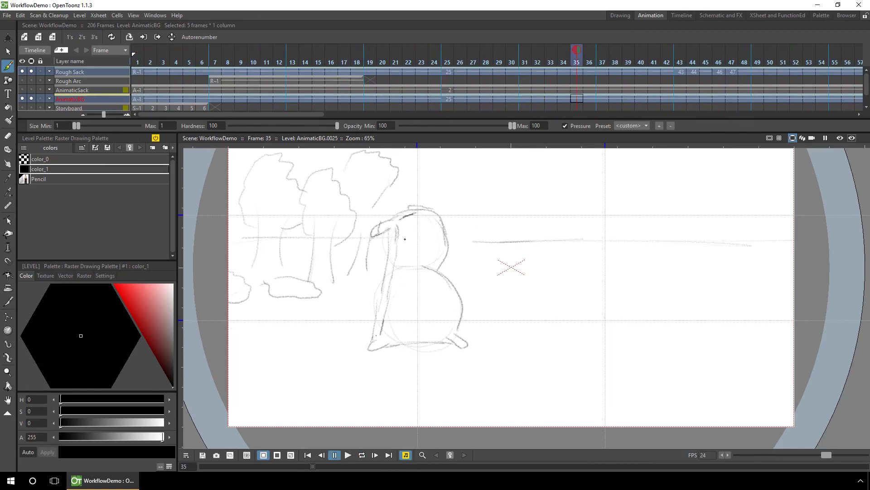
left_click_drag(324, 114, 763, 129)
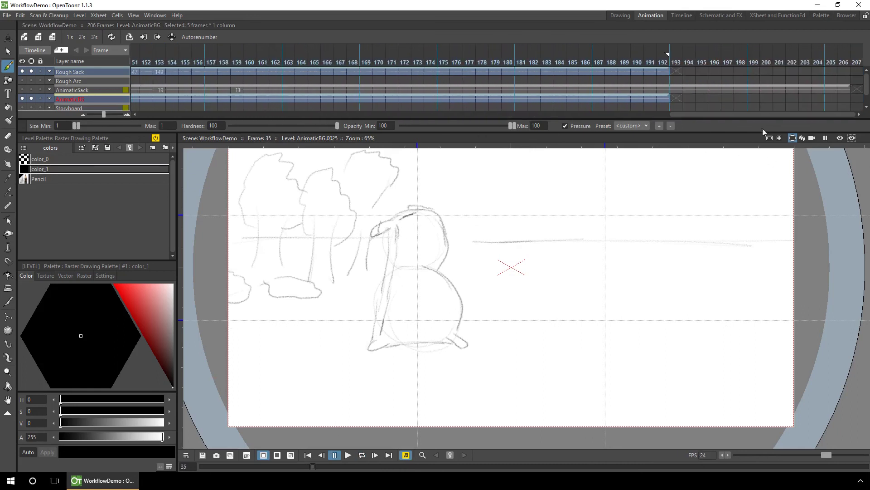
left_click_drag(513, 70, 667, 102)
left_click_drag(671, 96, 516, 96)
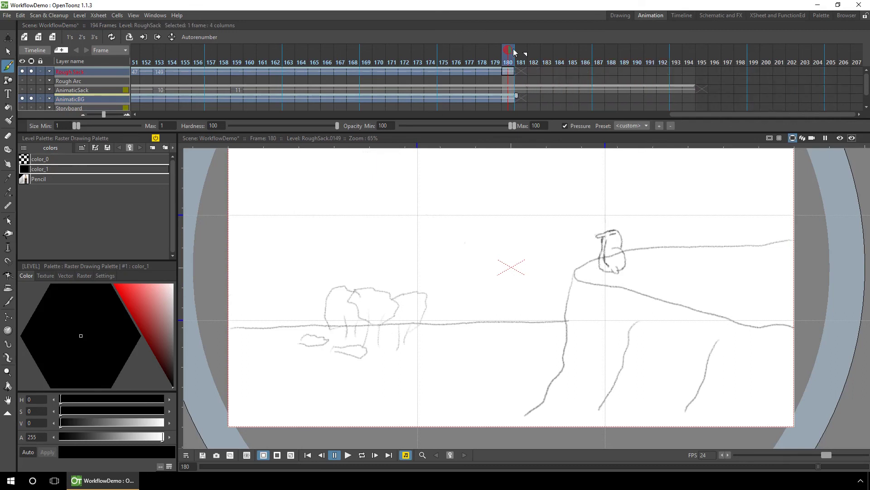